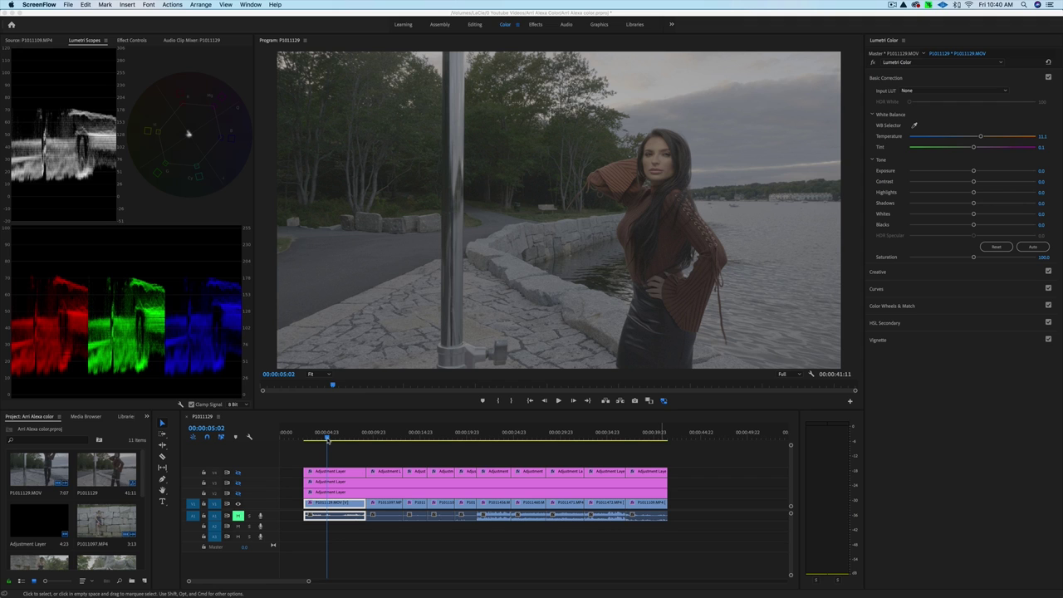
# Scrub the timeline through clips P1011456, P1011460 and P1011471, then return to P1011129
pyautogui.click(328, 440)
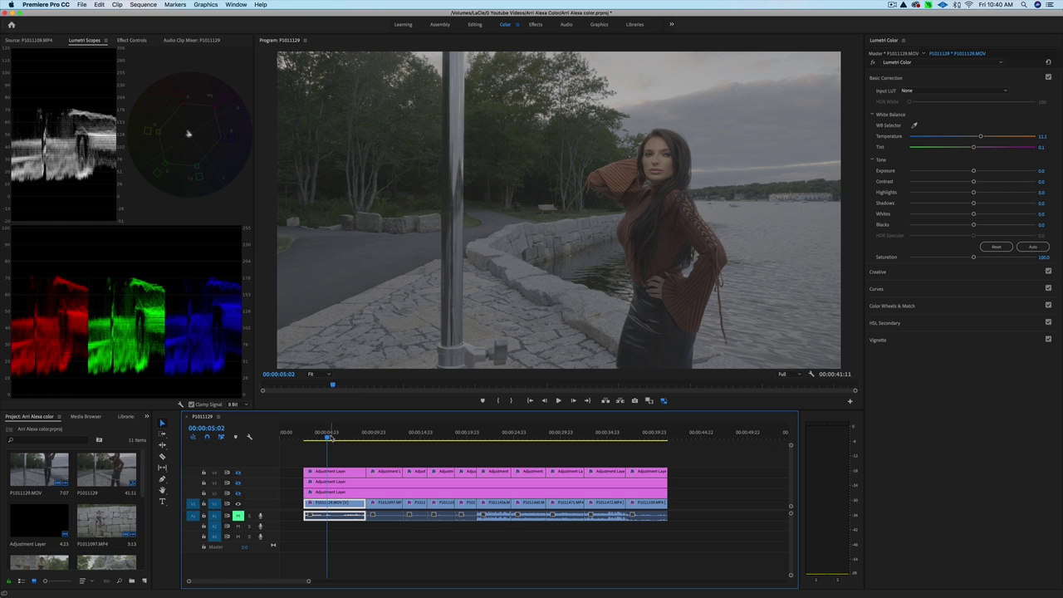
pyautogui.moveTo(328, 440); pyautogui.dragTo(463, 434)
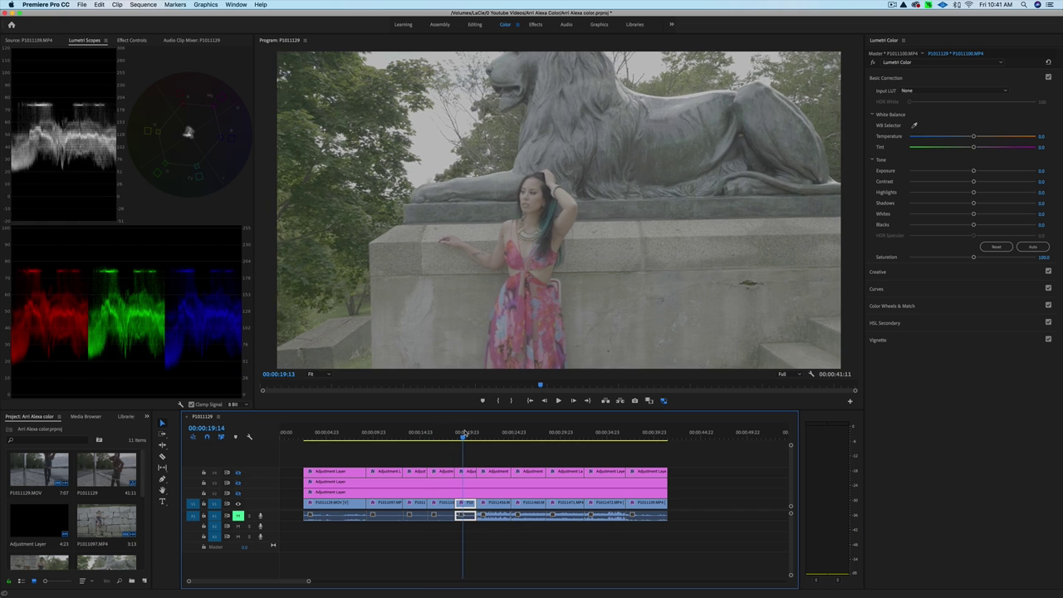
pyautogui.moveTo(463, 433); pyautogui.dragTo(490, 432)
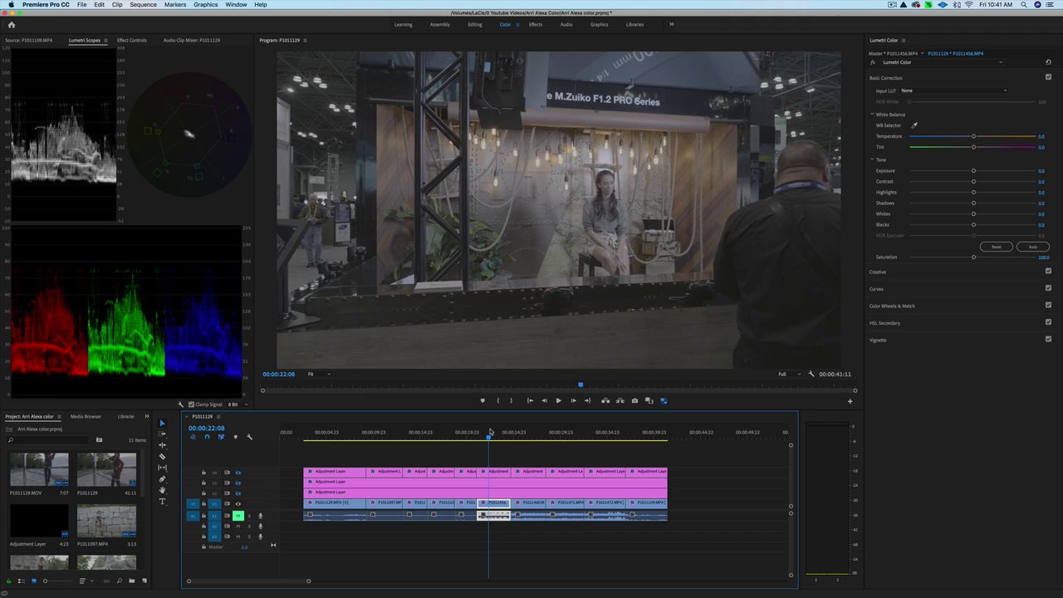
pyautogui.moveTo(490, 432); pyautogui.dragTo(525, 431)
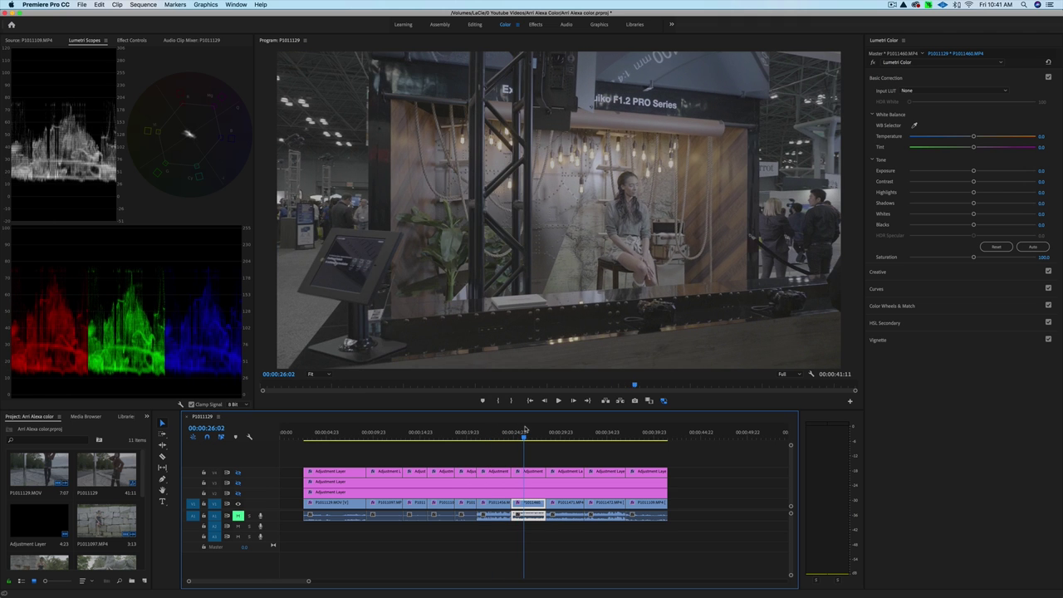
pyautogui.moveTo(525, 428); pyautogui.dragTo(559, 430)
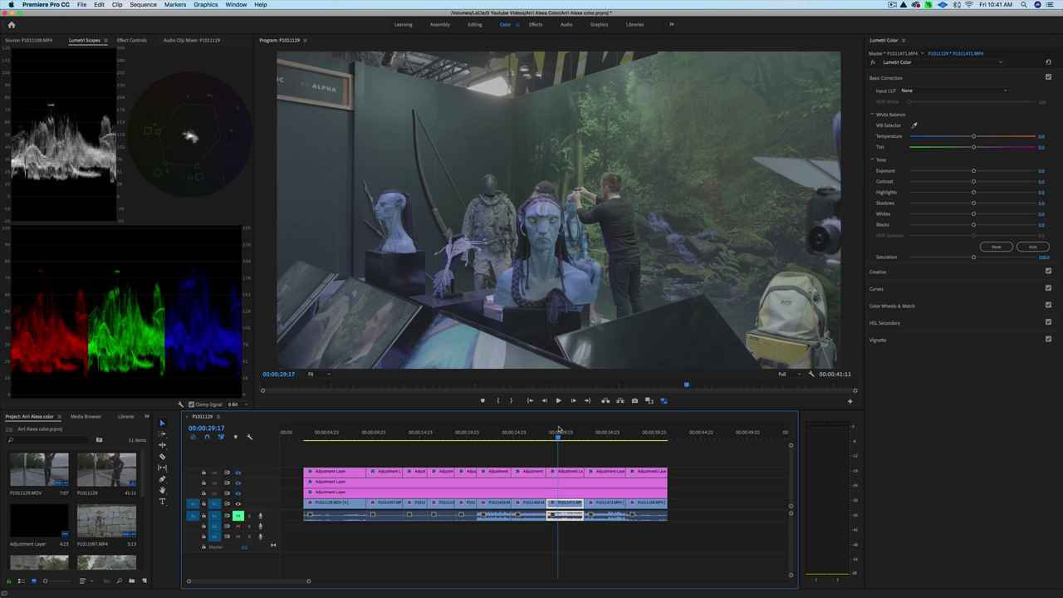
pyautogui.moveTo(559, 428); pyautogui.dragTo(308, 419)
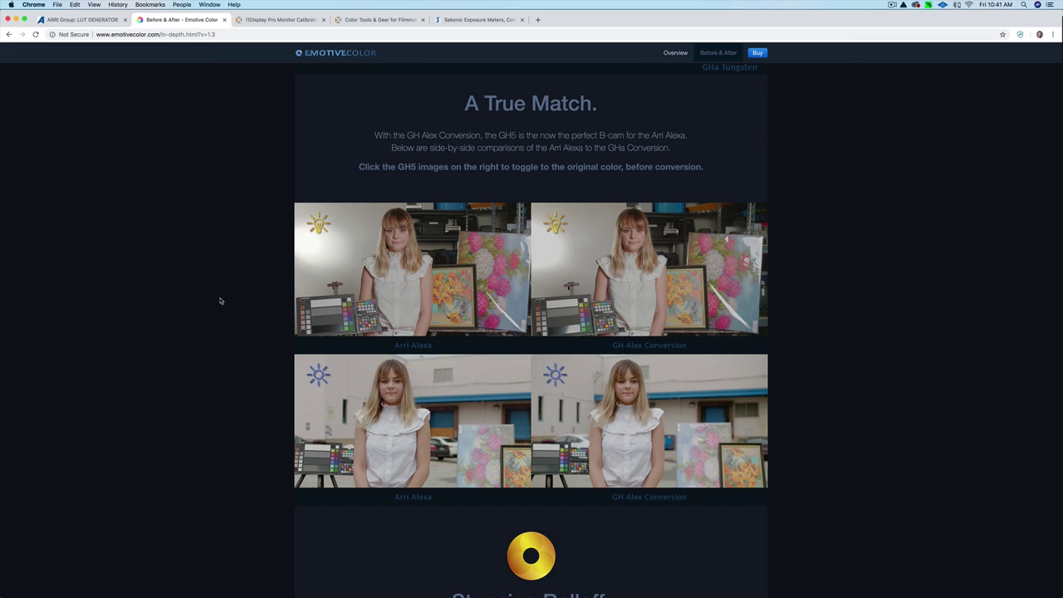
# Browse the Emotive Color Alexa-versus-GH5 comparisons, then bring up the ARRI LUT Generator page
pyautogui.scroll(1, 221, 301)
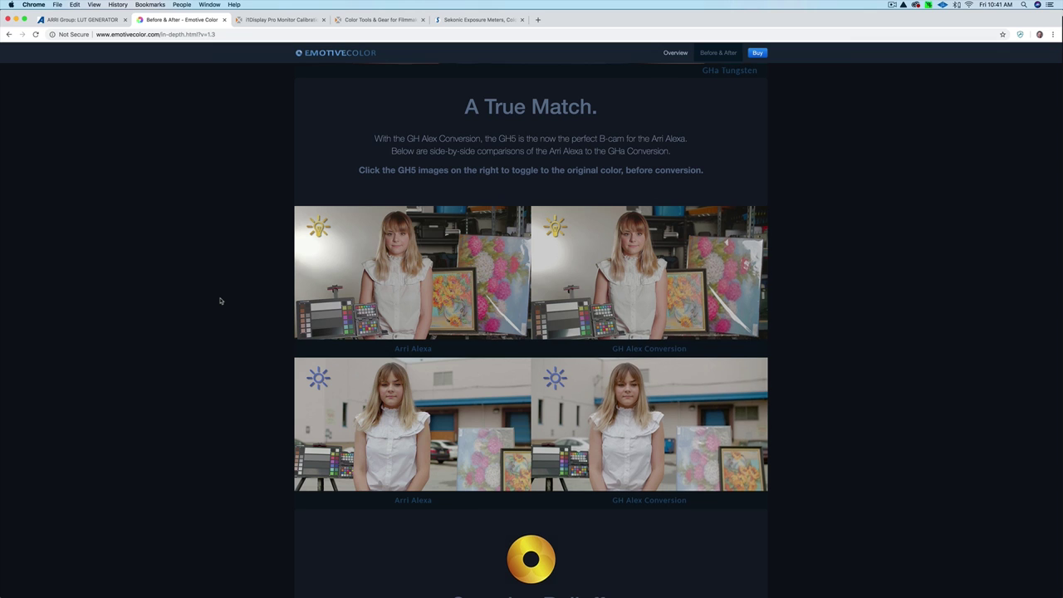
pyautogui.scroll(-1, 220, 301)
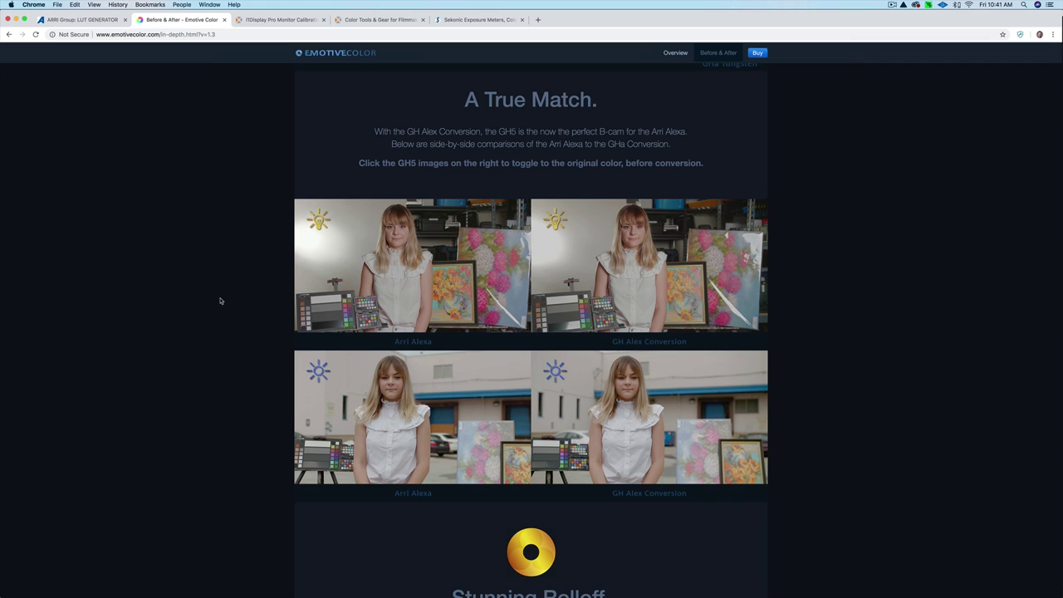
pyautogui.click(77, 20)
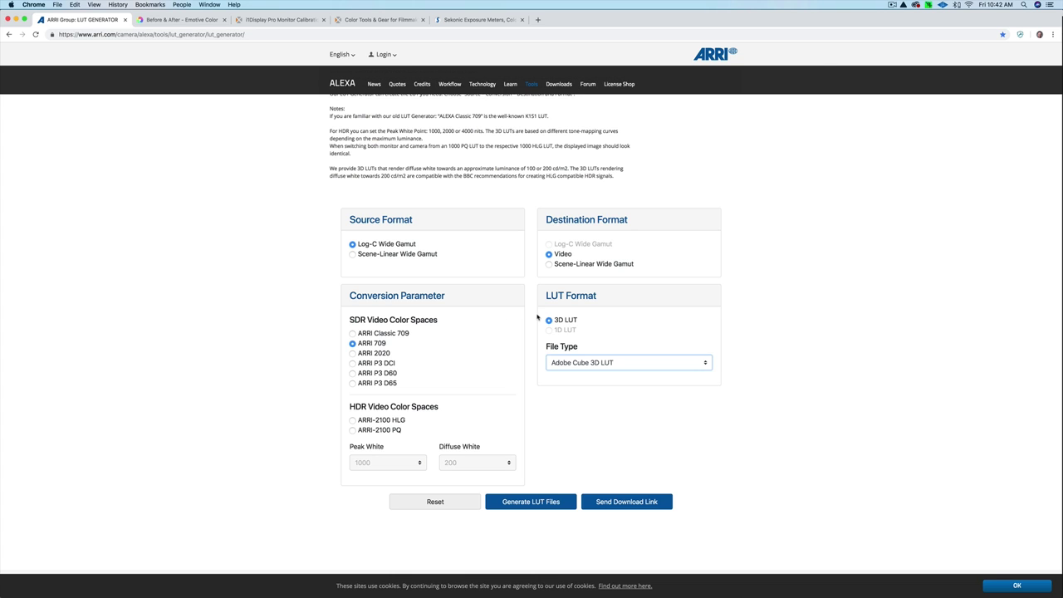
# Revisit the Emotive Color comparisons and ARRI LUT Generator, then show the Sekonic exposure meters page
pyautogui.click(186, 20)
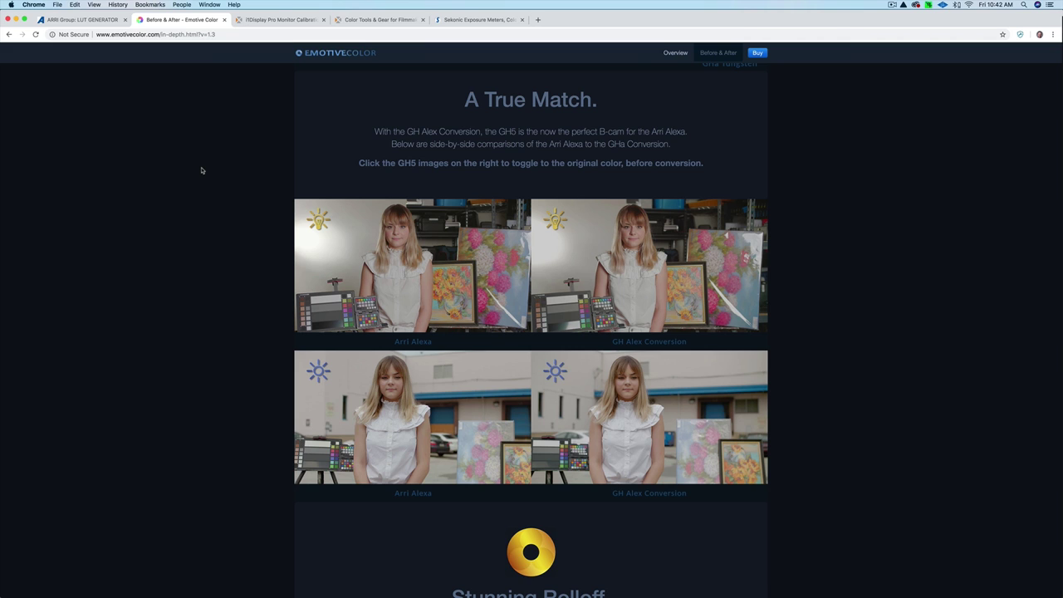
pyautogui.click(83, 20)
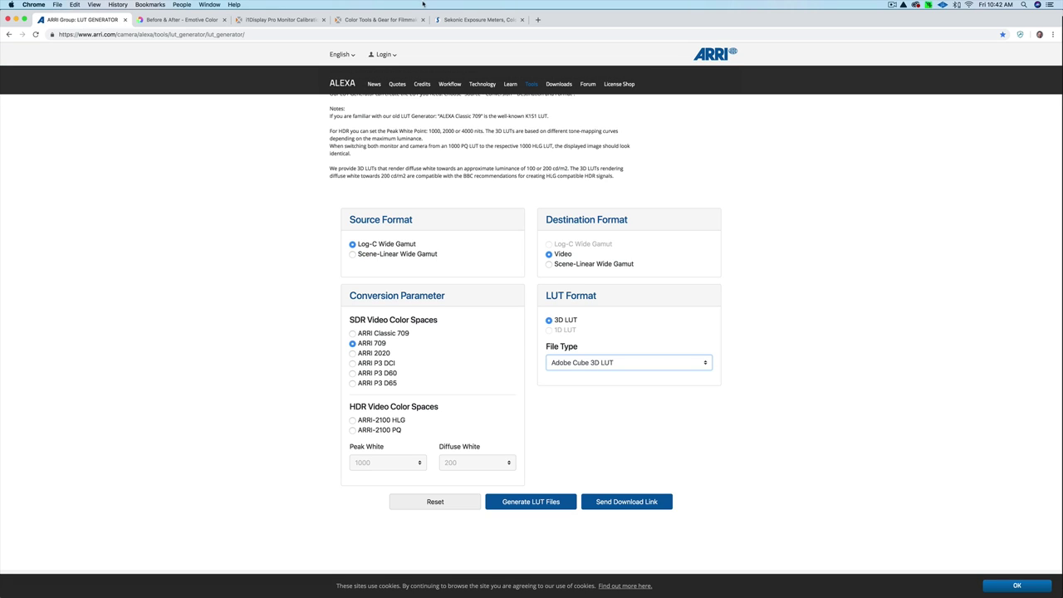
pyautogui.click(474, 19)
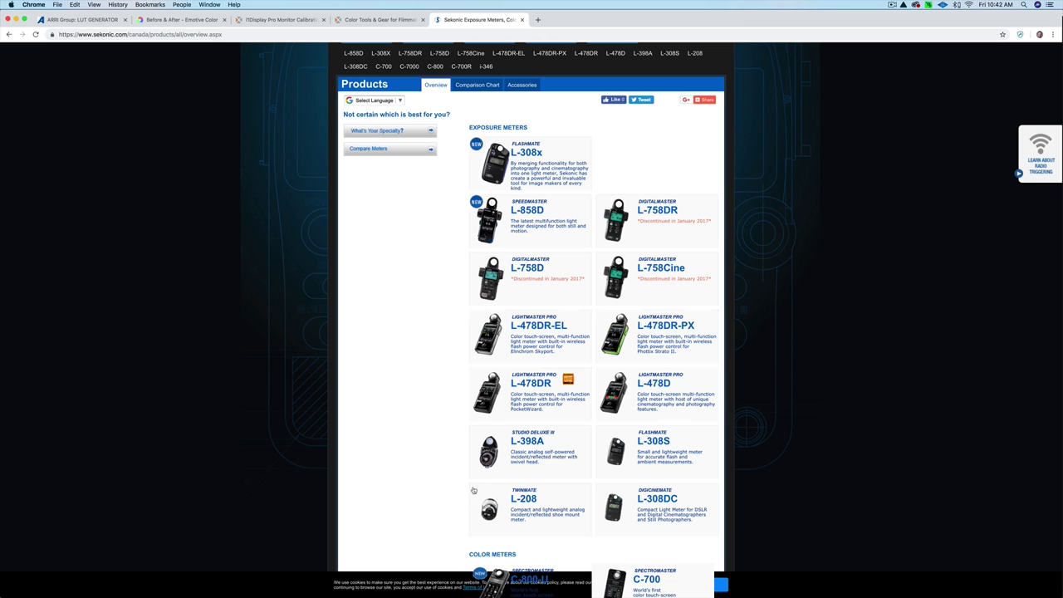
# Back in Premiere, scrub to the stone wall and ledge clips to review them ungraded
pyautogui.click(537, 581)
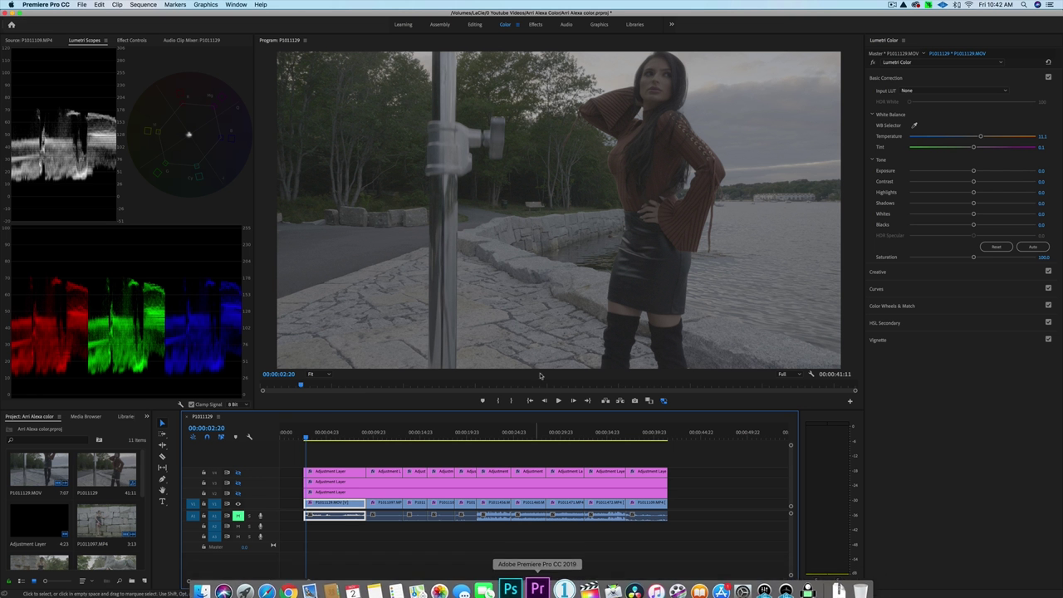
pyautogui.moveTo(305, 441); pyautogui.dragTo(375, 441)
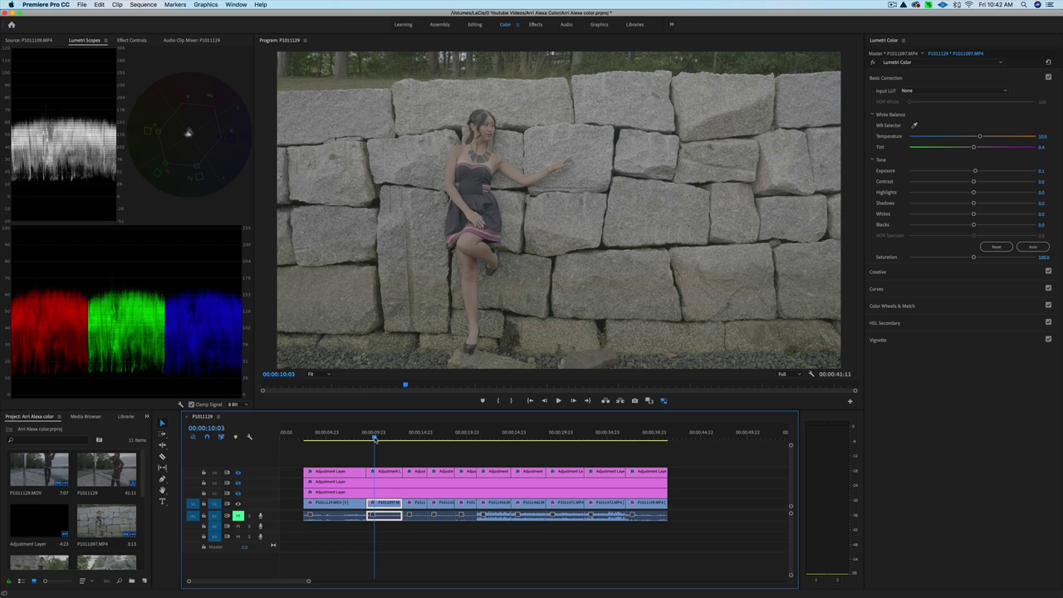
pyautogui.moveTo(375, 441); pyautogui.dragTo(423, 438)
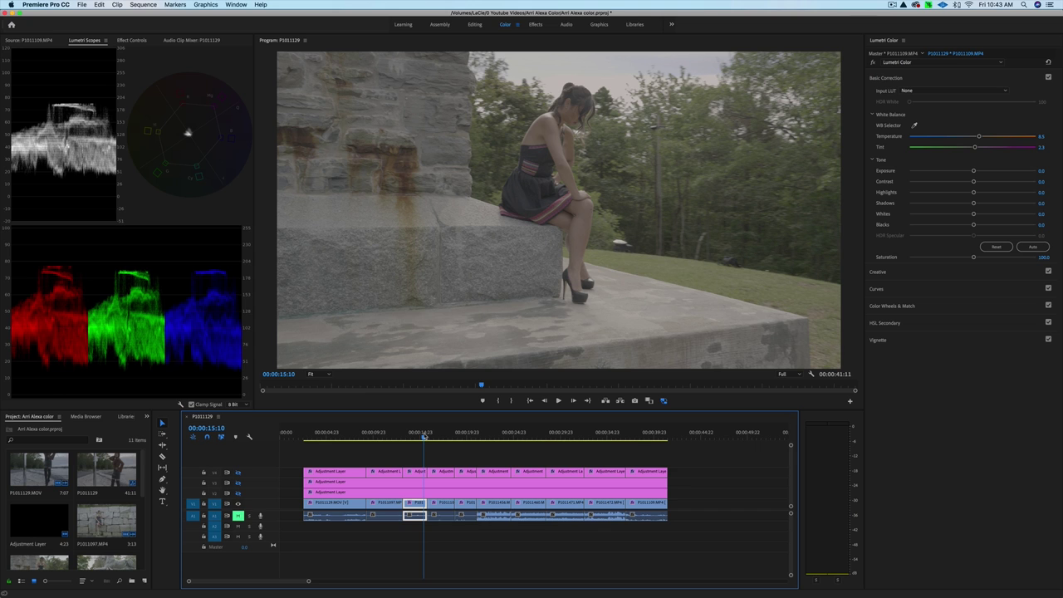
pyautogui.moveTo(425, 585)
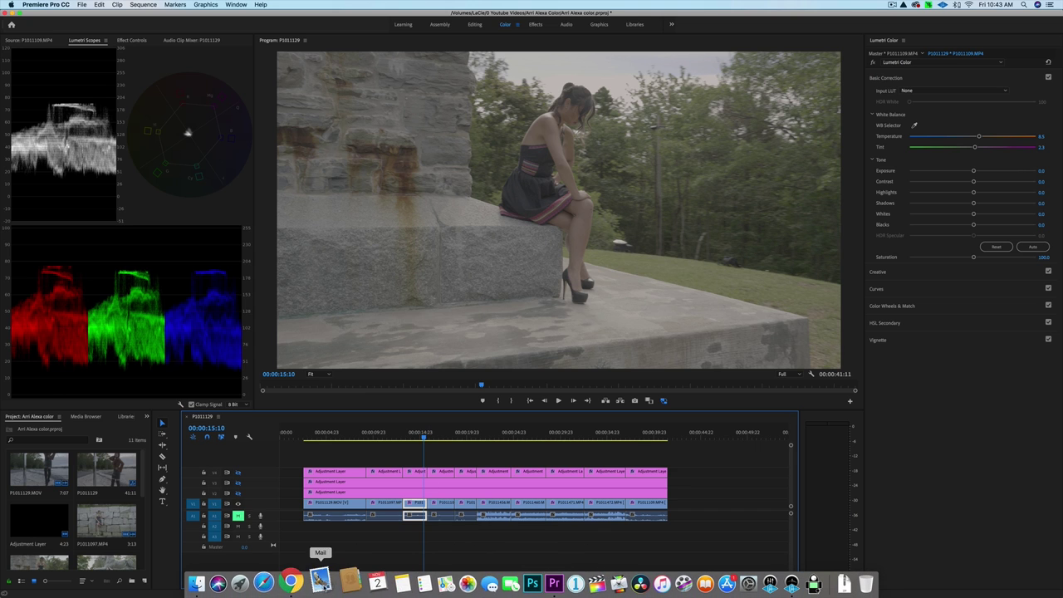
# View the Sekonic L-478D light meter page and X-Rite's filmmaking tools, then return to Premiere
pyautogui.click(303, 581)
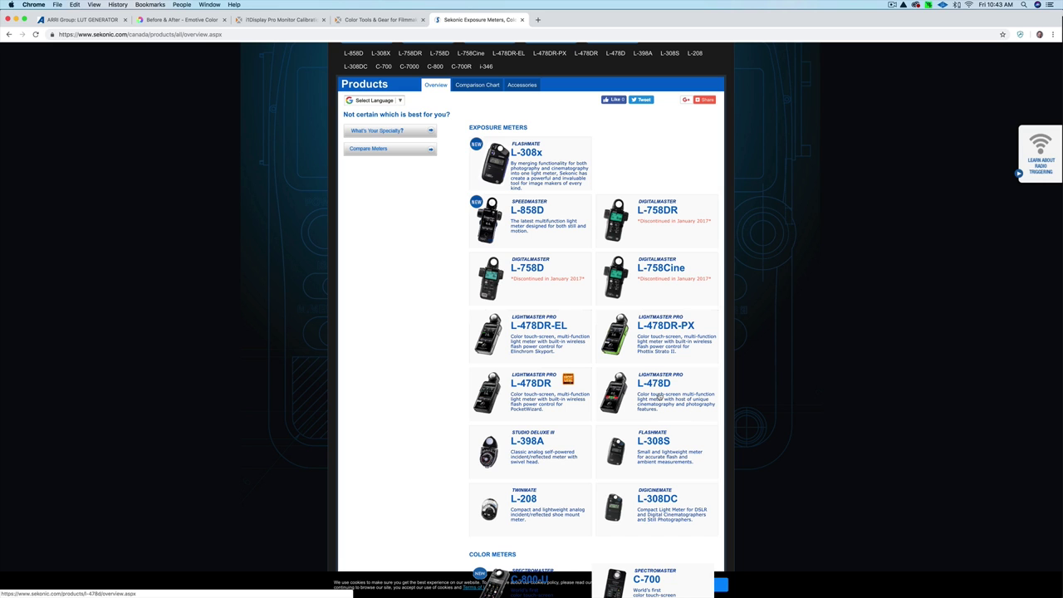
pyautogui.click(658, 400)
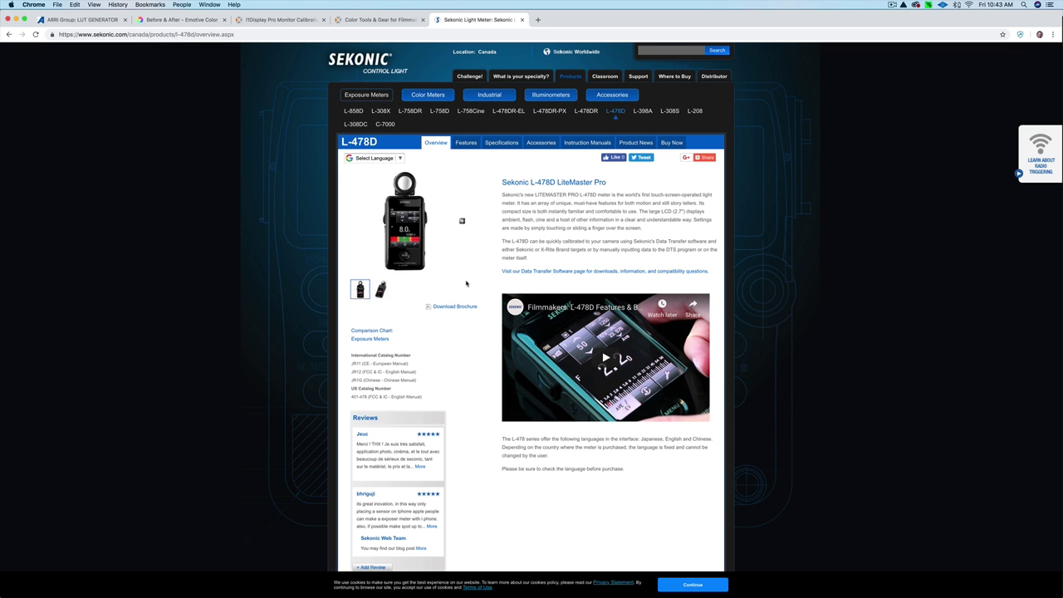
pyautogui.click(364, 22)
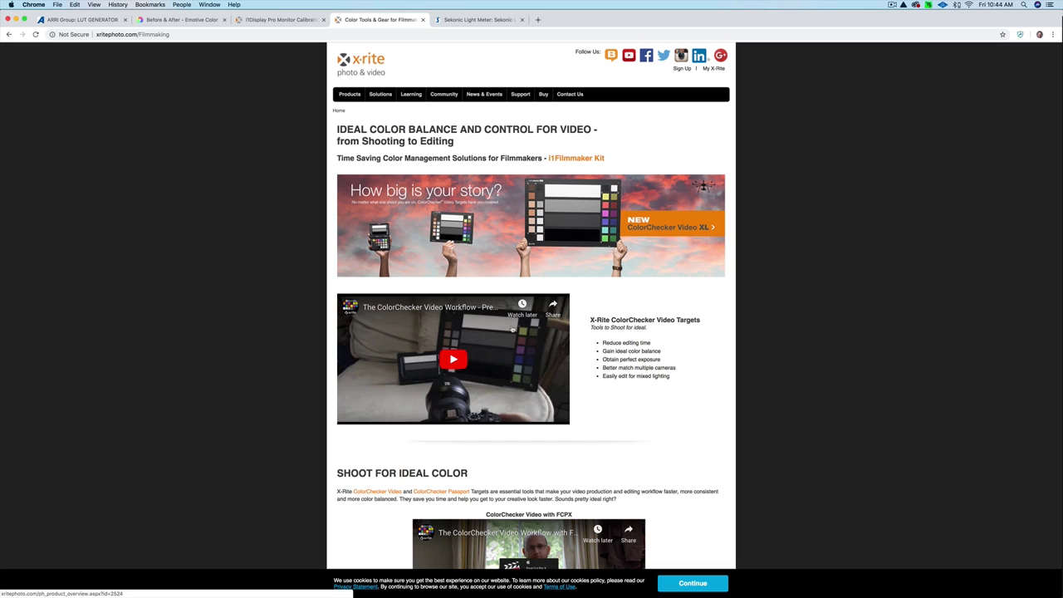
pyautogui.click(544, 583)
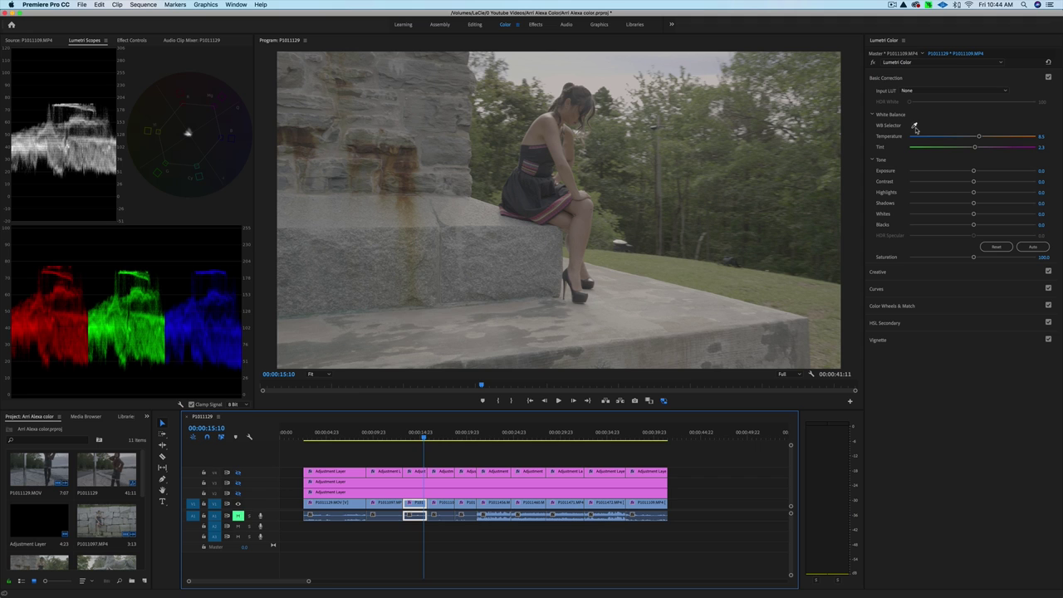
# Step back and revisit the first and second timeline clips, then bring Chrome's X-Rite page forward
pyautogui.moveTo(427, 591)
pyautogui.press('Left')
pyautogui.press('Left')
pyautogui.press('Left')
pyautogui.press('Left')
pyautogui.click(335, 439)
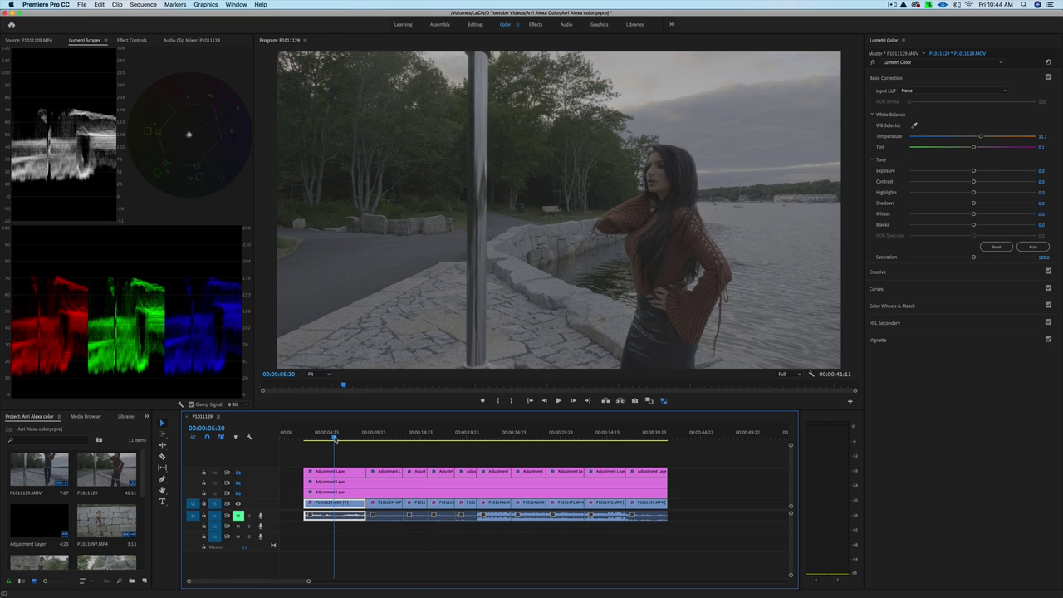
pyautogui.click(392, 437)
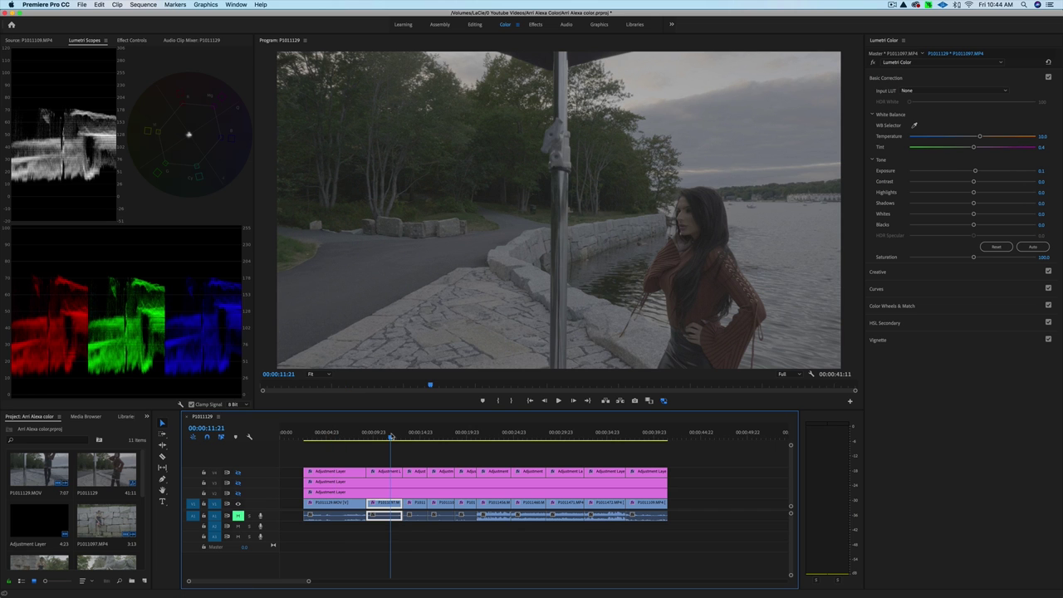
pyautogui.click(394, 436)
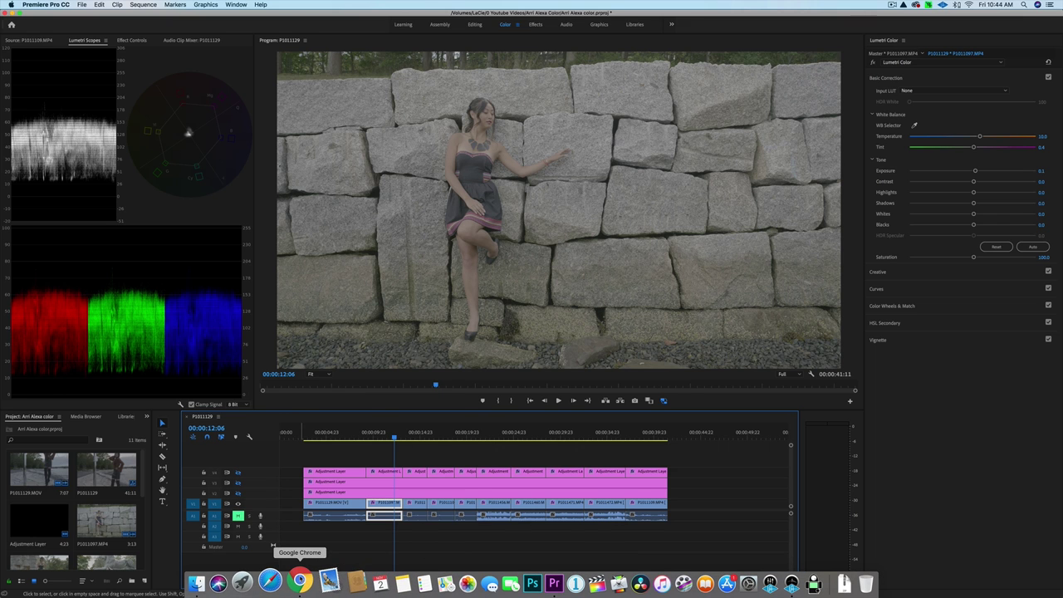
pyautogui.click(299, 580)
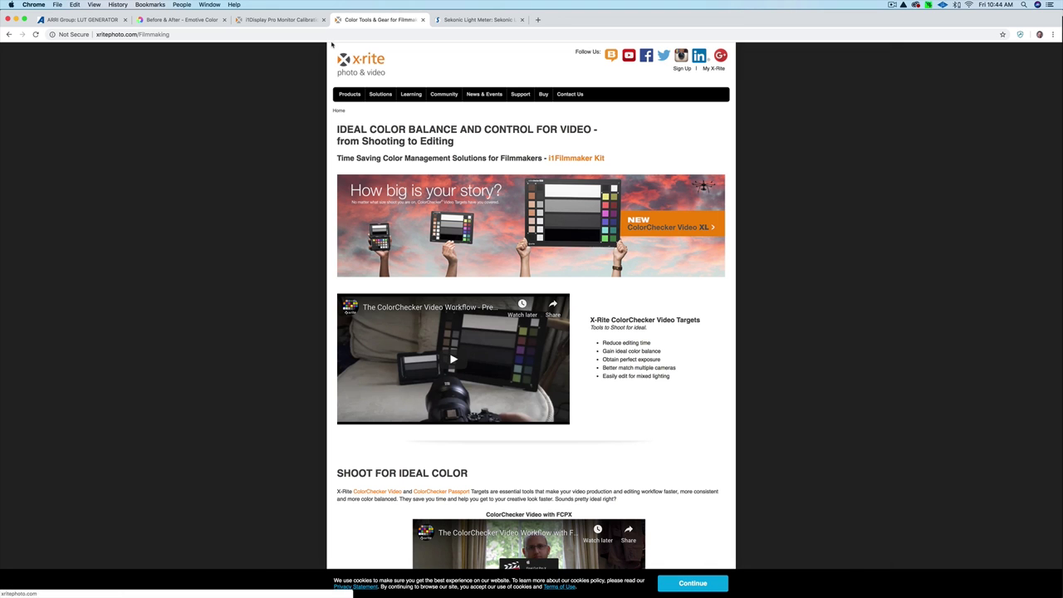
# Show the i1Display Pro calibrator and Sekonic L-478D meter pages, then return to Premiere
pyautogui.click(286, 21)
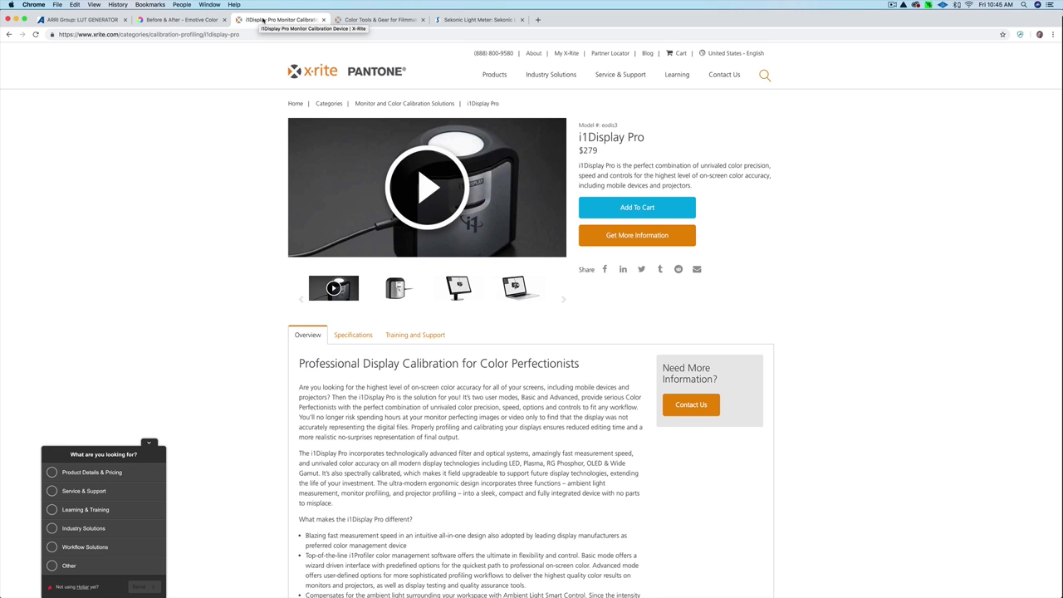
pyautogui.click(371, 19)
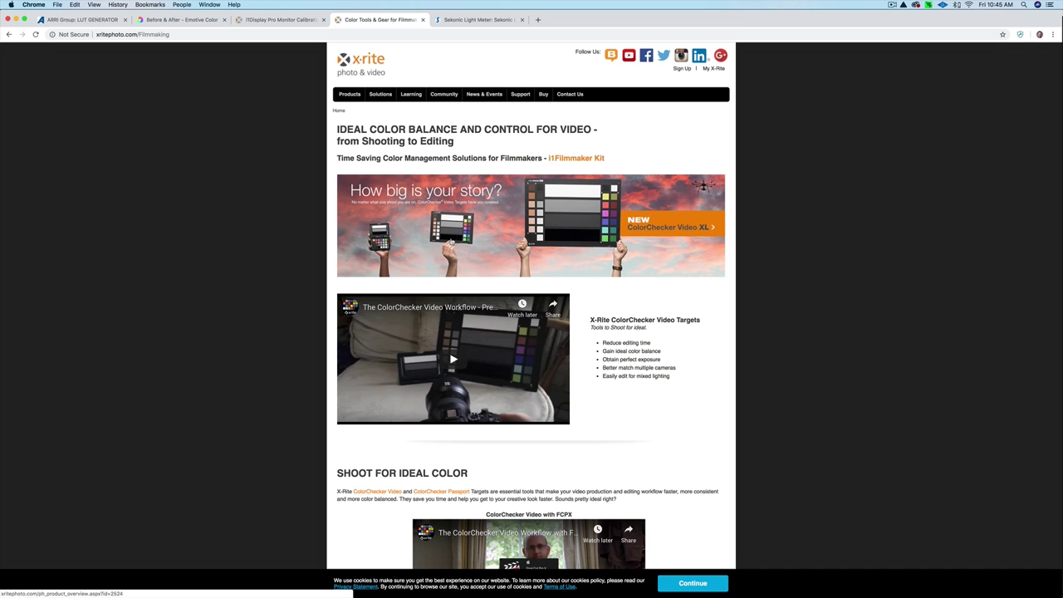
pyautogui.click(480, 20)
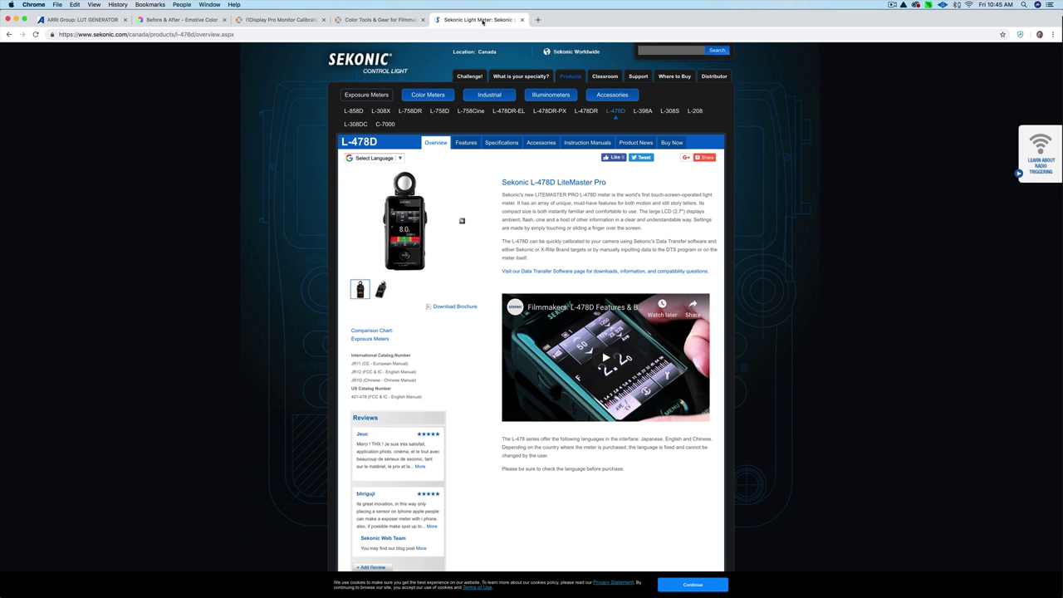
pyautogui.click(366, 20)
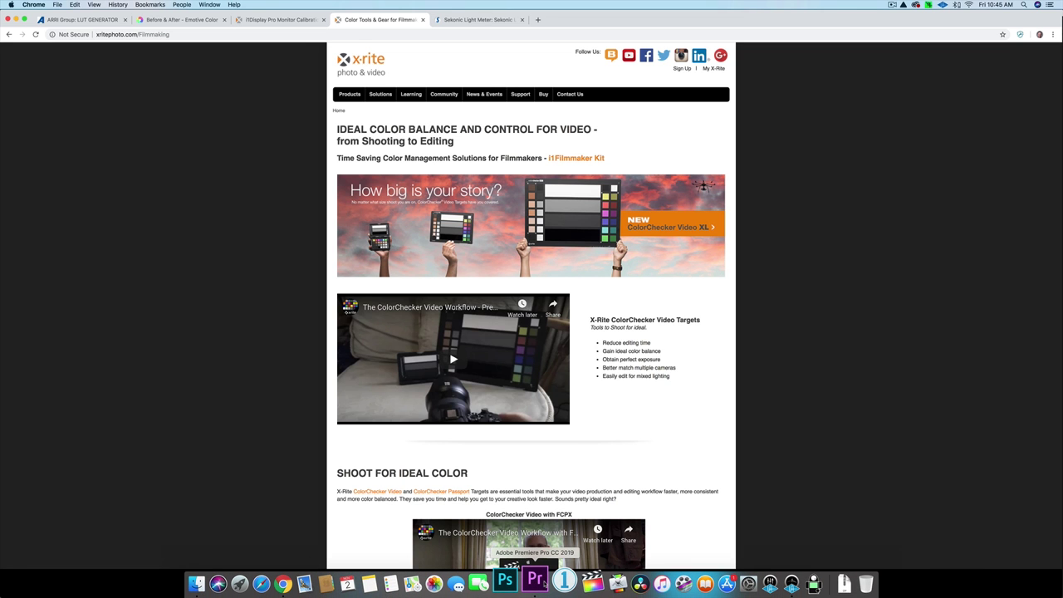
pyautogui.click(536, 581)
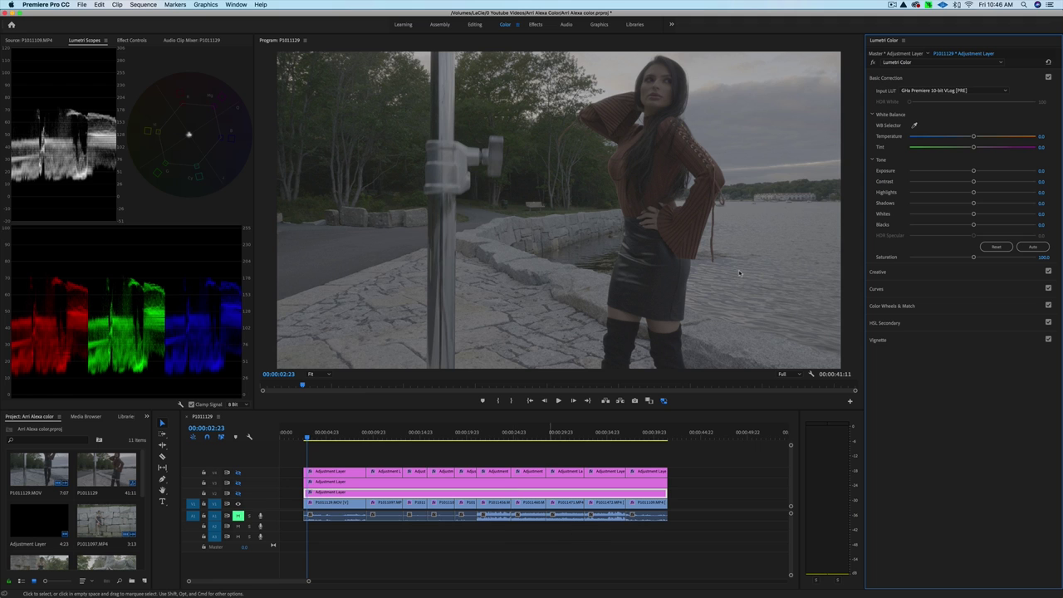
# Set the first adjustment layer's Input LUT to Premiere 10-bit V-Log; keep the second's Daylight (LogC) LUT
pyautogui.click(1006, 90)
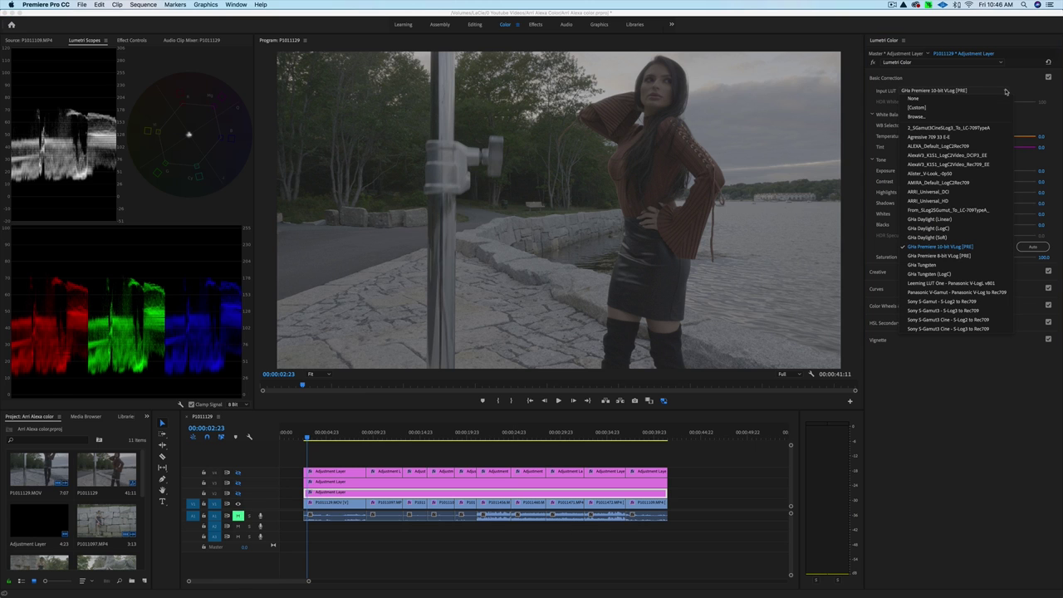
pyautogui.click(943, 248)
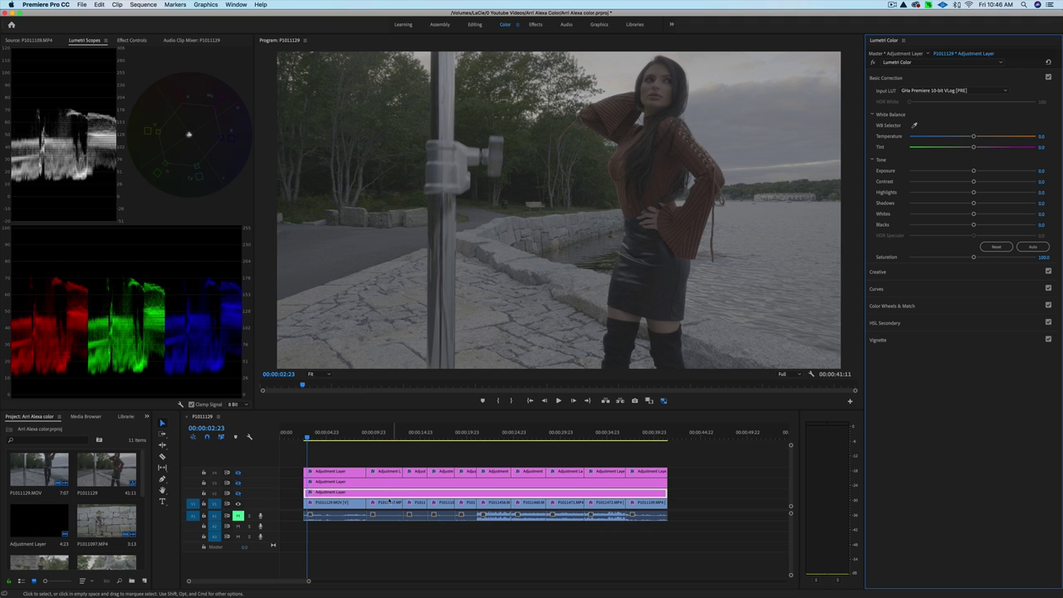
pyautogui.click(383, 483)
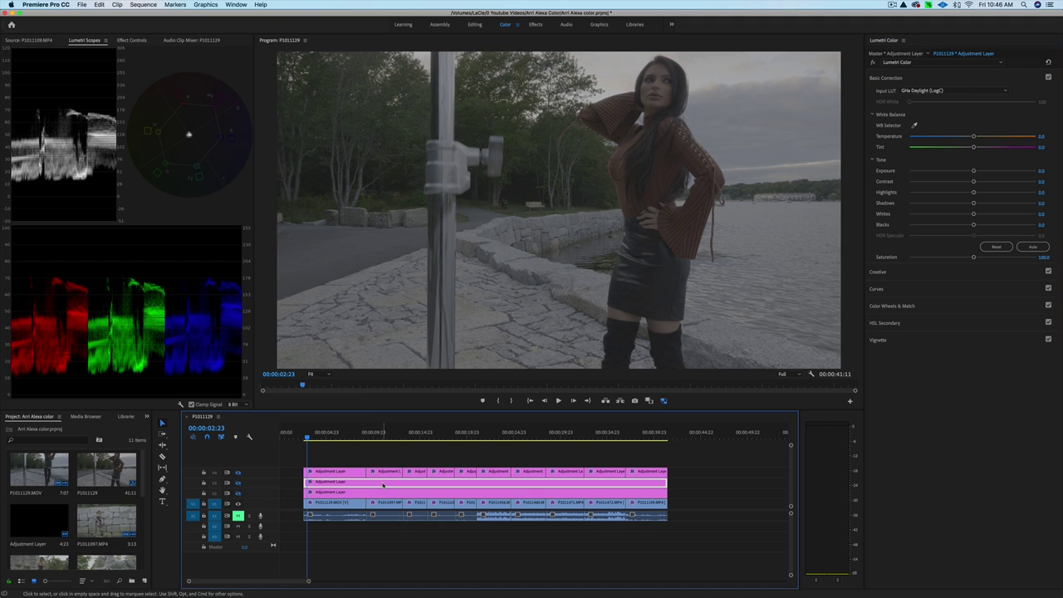
pyautogui.click(943, 92)
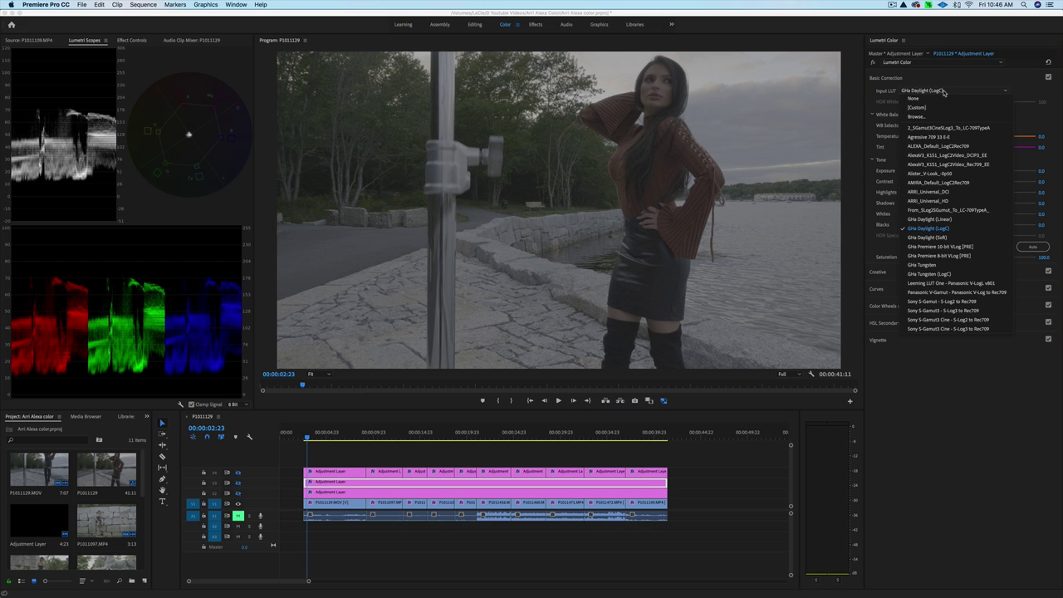
pyautogui.click(960, 230)
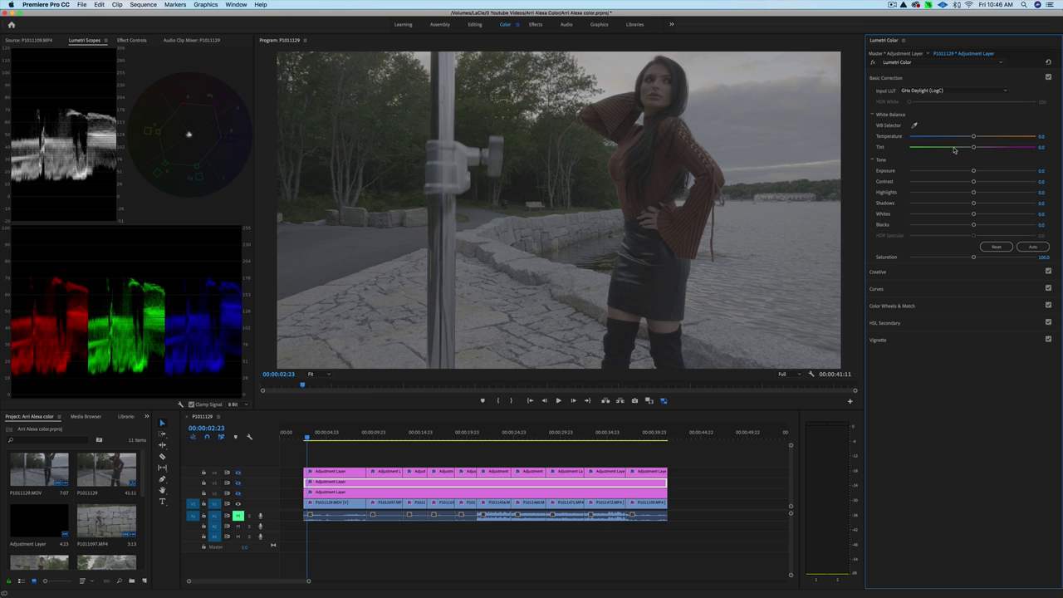
# Confirm the Creative Look is ARRI_LogC2Video_709_adobe3d, then click empty timeline space to deselect all
pyautogui.click(935, 270)
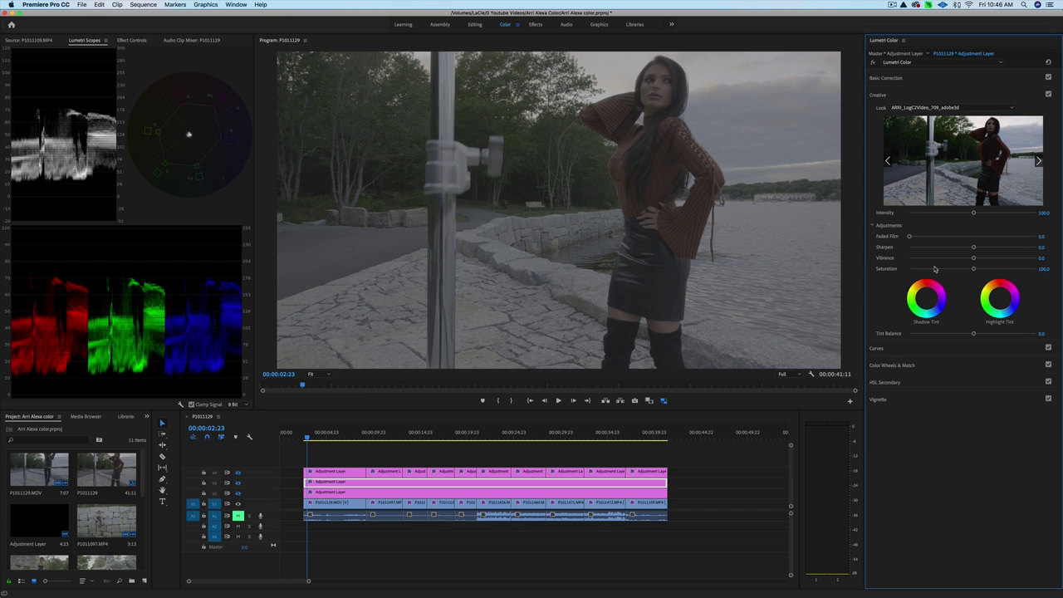
pyautogui.click(967, 108)
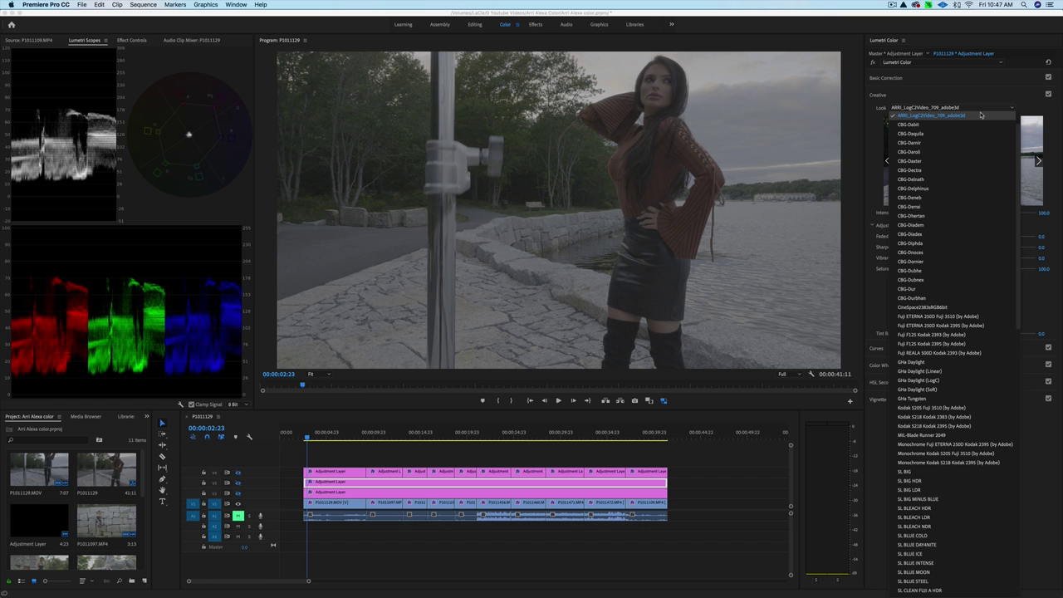
pyautogui.click(692, 457)
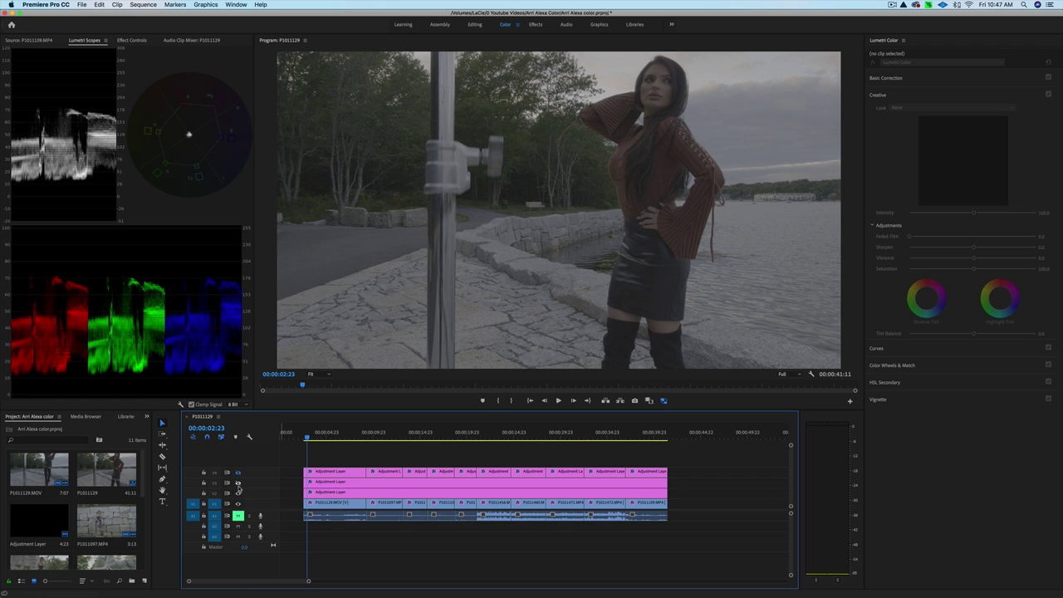
# Toggle the V2 and V4 adjustment tracks' visibility and select their layer clips and P1011129.MOV
pyautogui.click(239, 493)
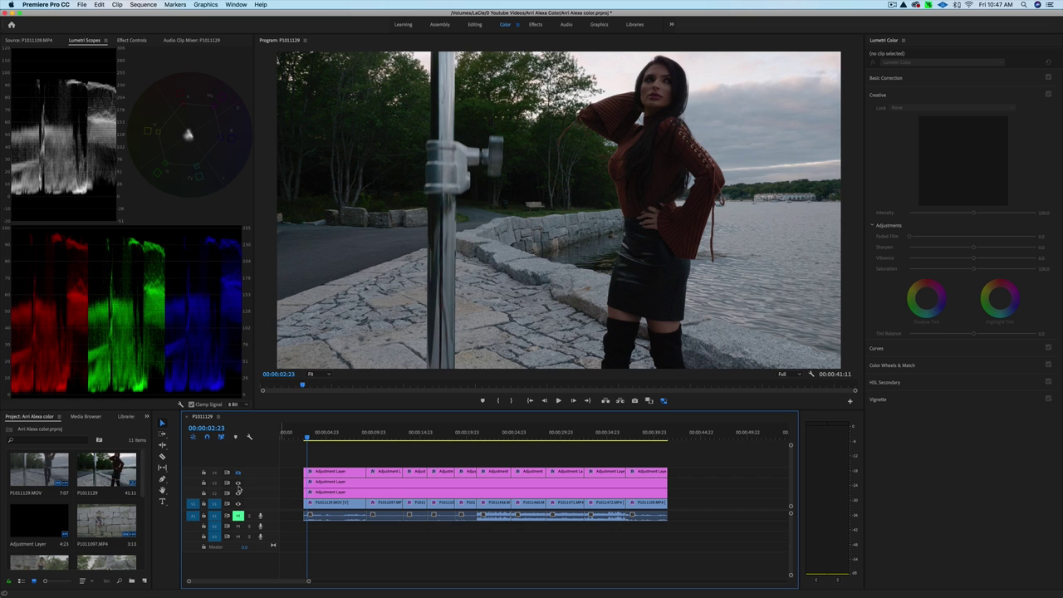
pyautogui.click(238, 473)
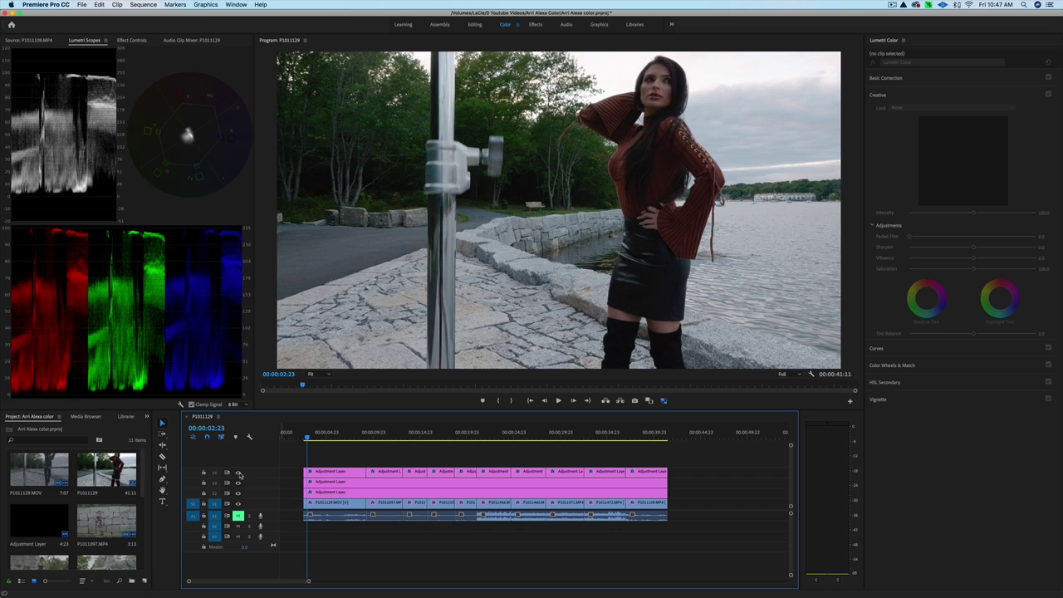
pyautogui.click(342, 491)
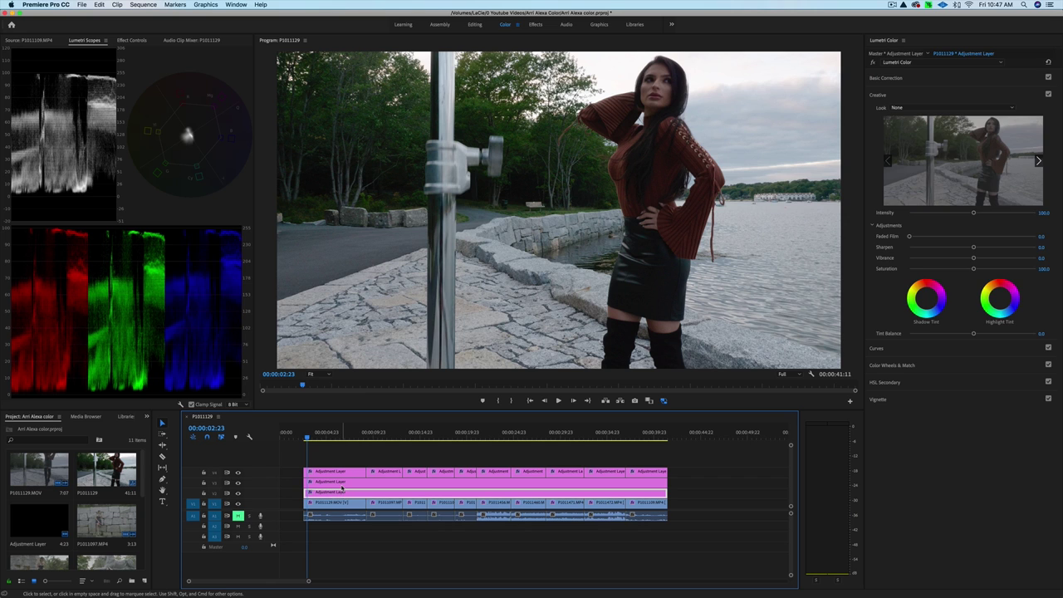
pyautogui.click(386, 472)
pyautogui.click(414, 471)
pyautogui.click(442, 471)
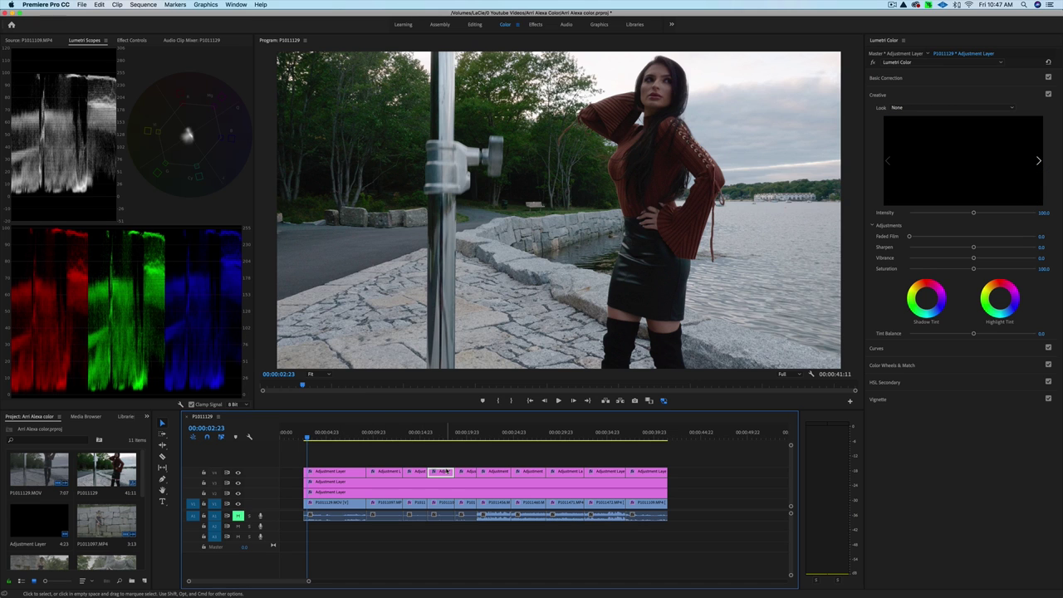
pyautogui.click(468, 472)
pyautogui.click(323, 438)
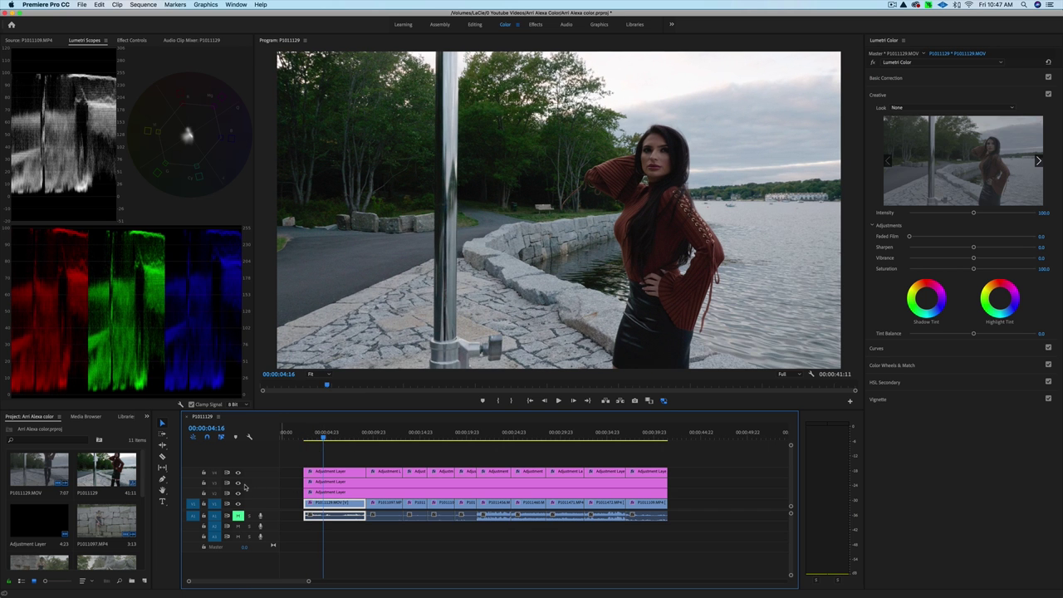
# Flip the V3 adjustment layer off and on to compare, leaving it visible, and select the first V4 layer
pyautogui.click(238, 484)
pyautogui.click(238, 484)
pyautogui.click(239, 483)
pyautogui.click(238, 484)
pyautogui.click(339, 472)
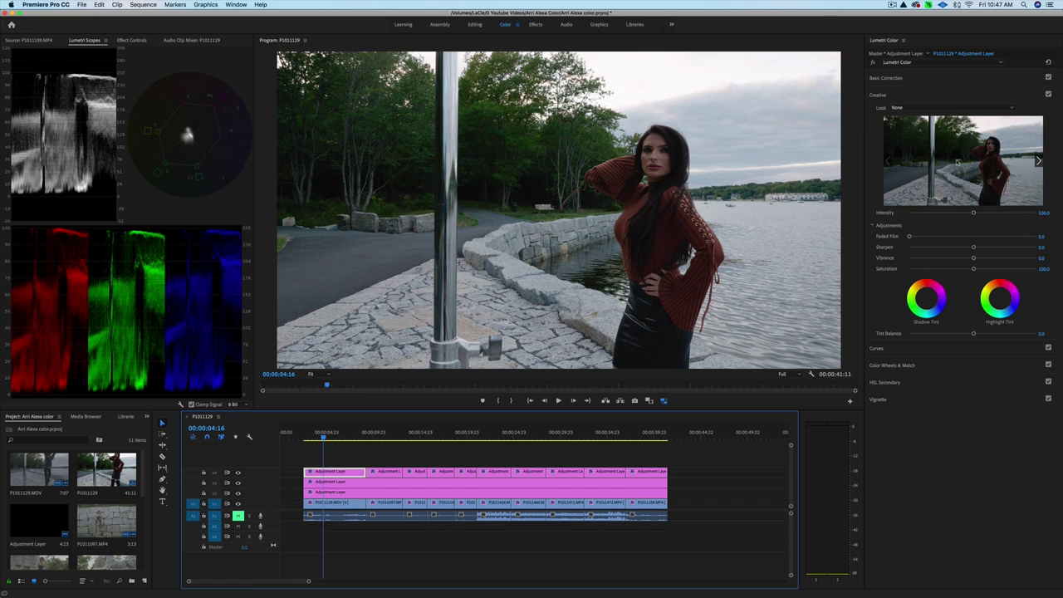
# Raise the top adjustment layer's Basic Correction Shadows to 20.0 and play the sequence
pyautogui.click(982, 77)
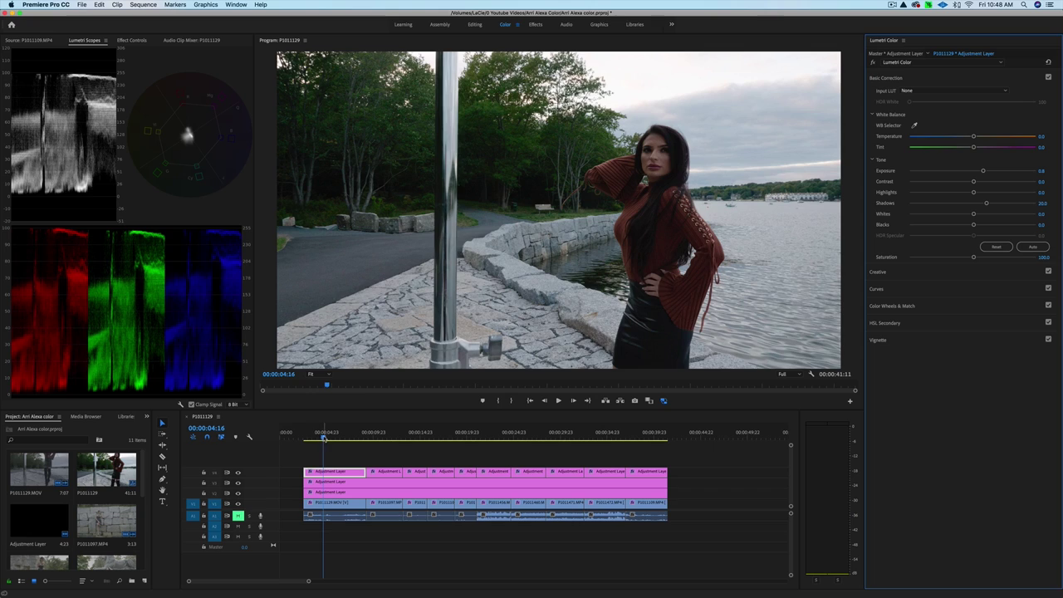
pyautogui.press('space')
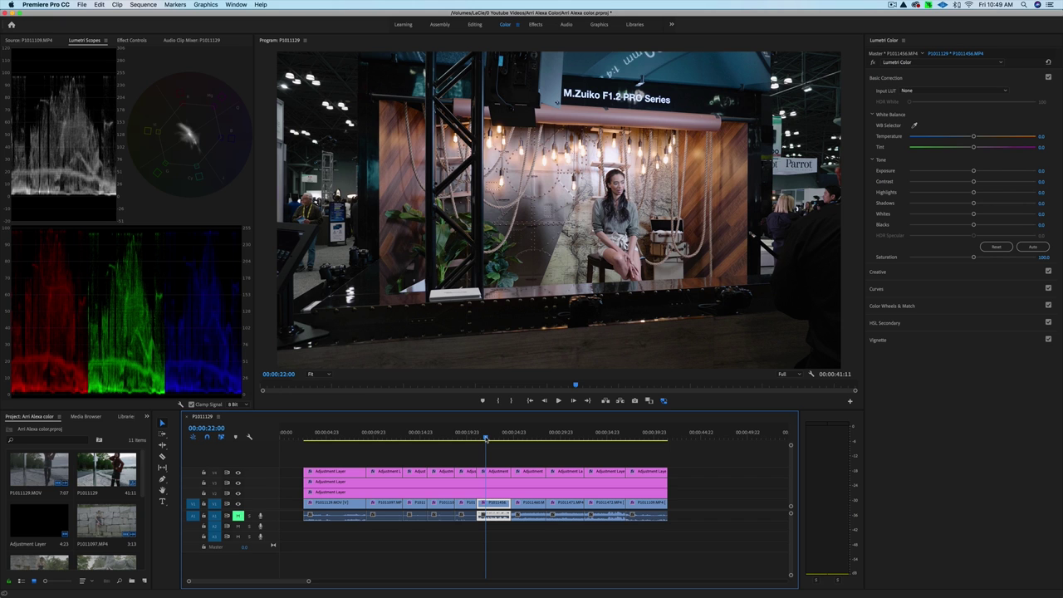
# Scrub through the trade-show, white-backdrop and Avatar clips, ending on the last clip, P1011109
pyautogui.moveTo(486, 439); pyautogui.dragTo(515, 439)
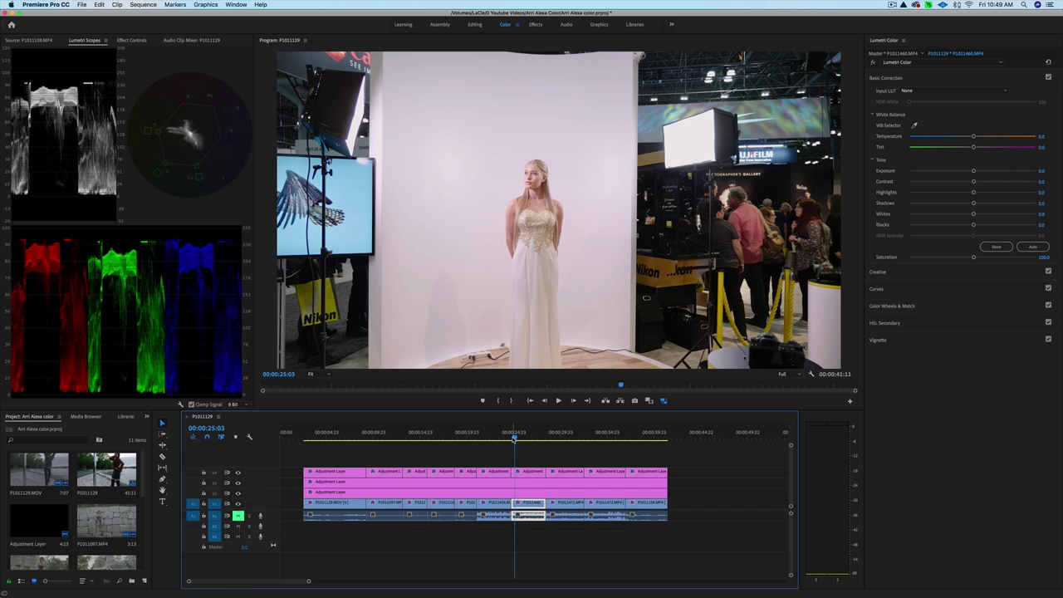
pyautogui.moveTo(515, 438); pyautogui.dragTo(571, 438)
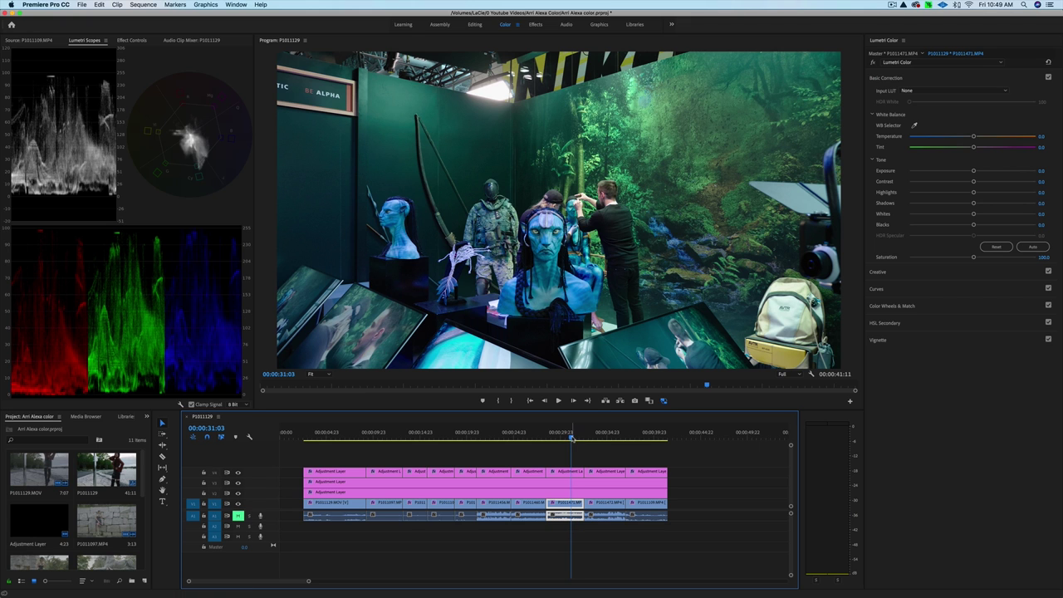
pyautogui.moveTo(571, 439); pyautogui.dragTo(598, 438)
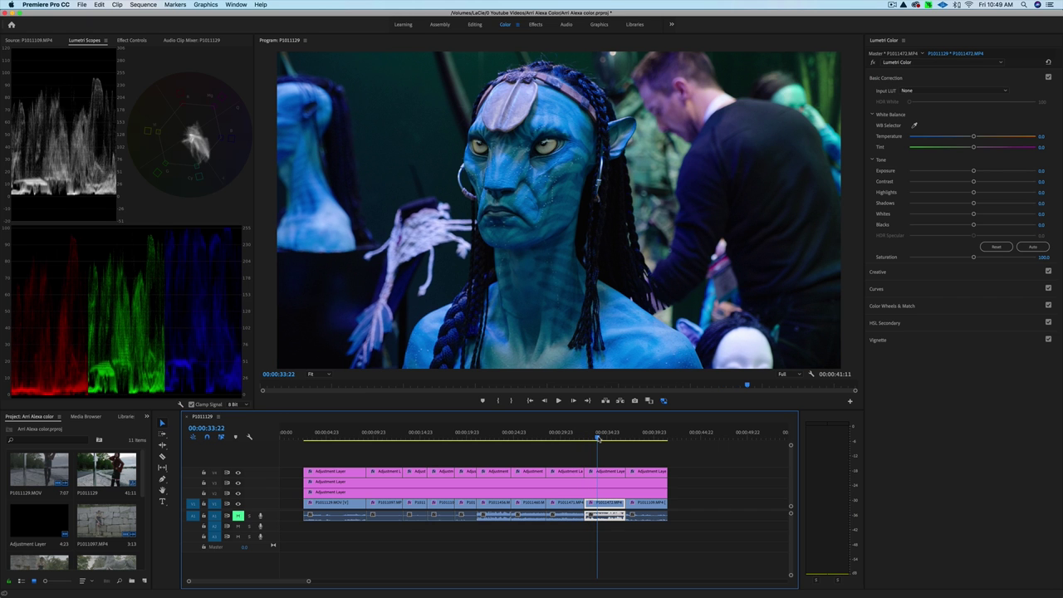
pyautogui.moveTo(598, 439); pyautogui.dragTo(614, 441)
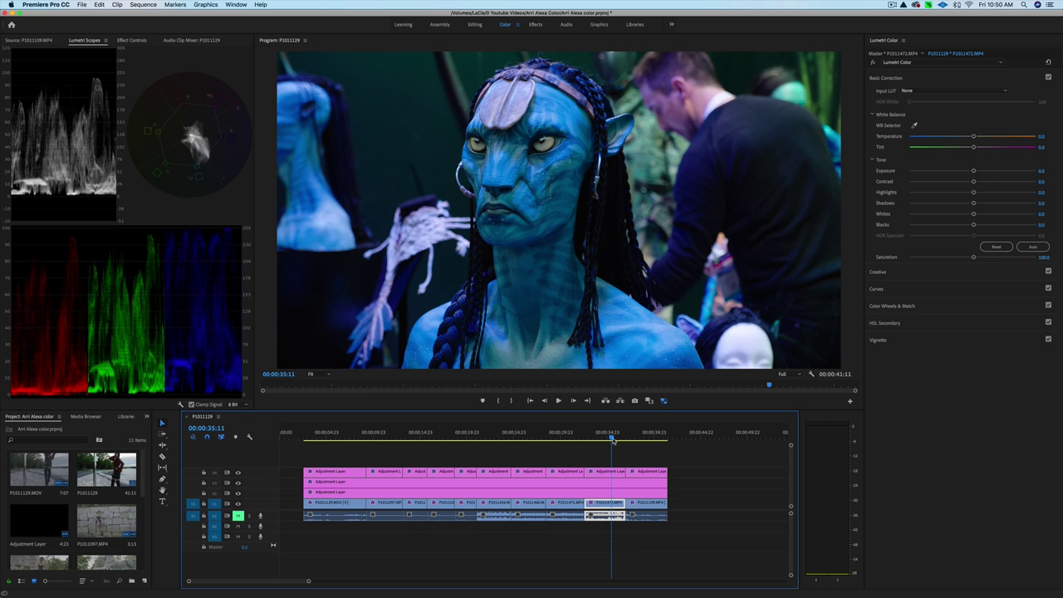
pyautogui.moveTo(614, 441); pyautogui.dragTo(653, 443)
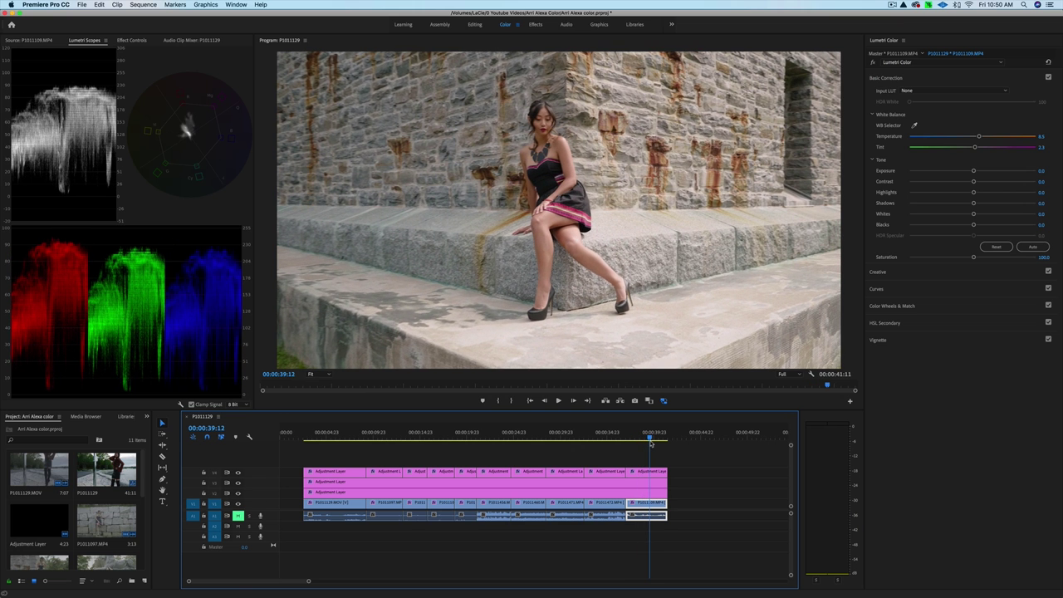
# Compare the Avatar close-up with the V3 adjustment layer hidden, then re-enable V3
pyautogui.click(239, 483)
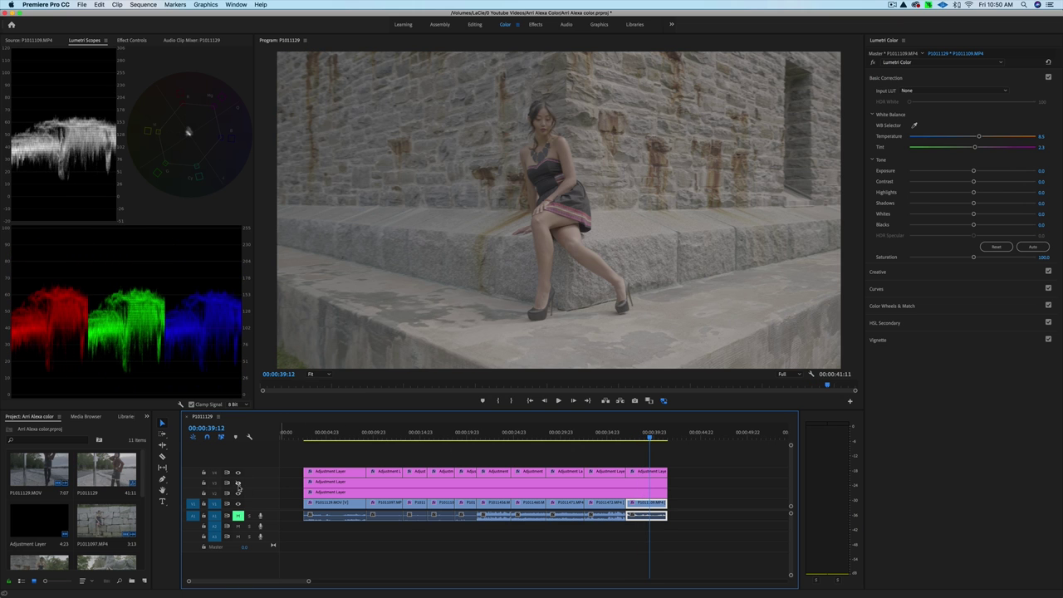
pyautogui.moveTo(651, 433); pyautogui.dragTo(611, 438)
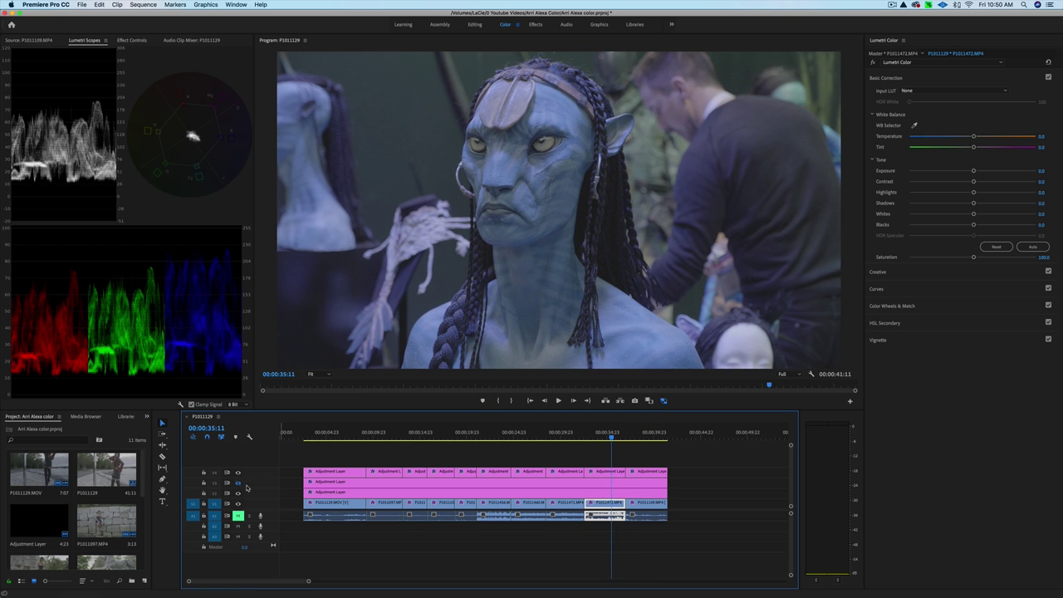
pyautogui.click(238, 483)
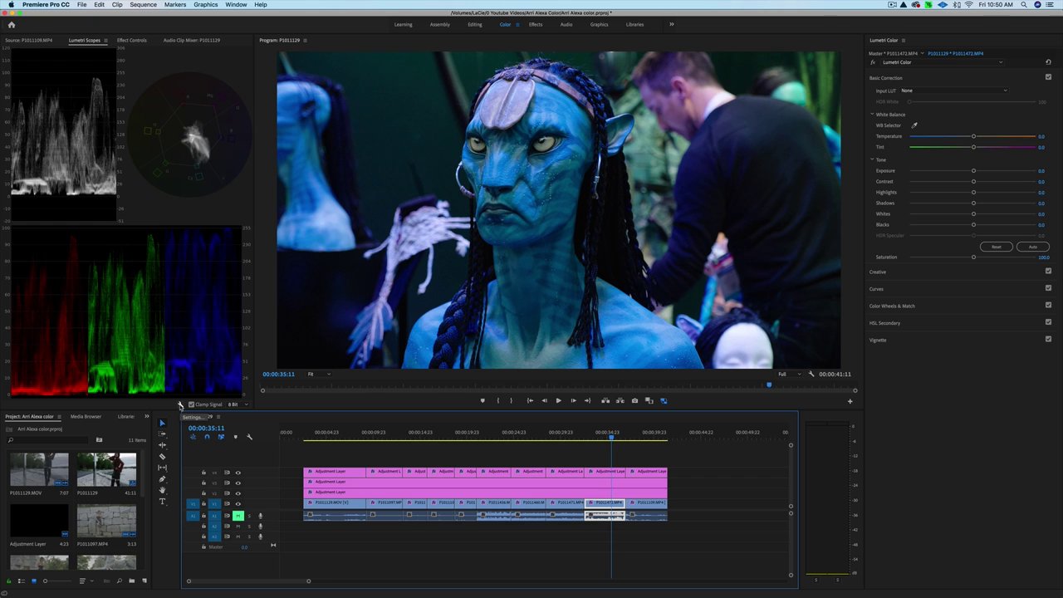
pyautogui.click(180, 406)
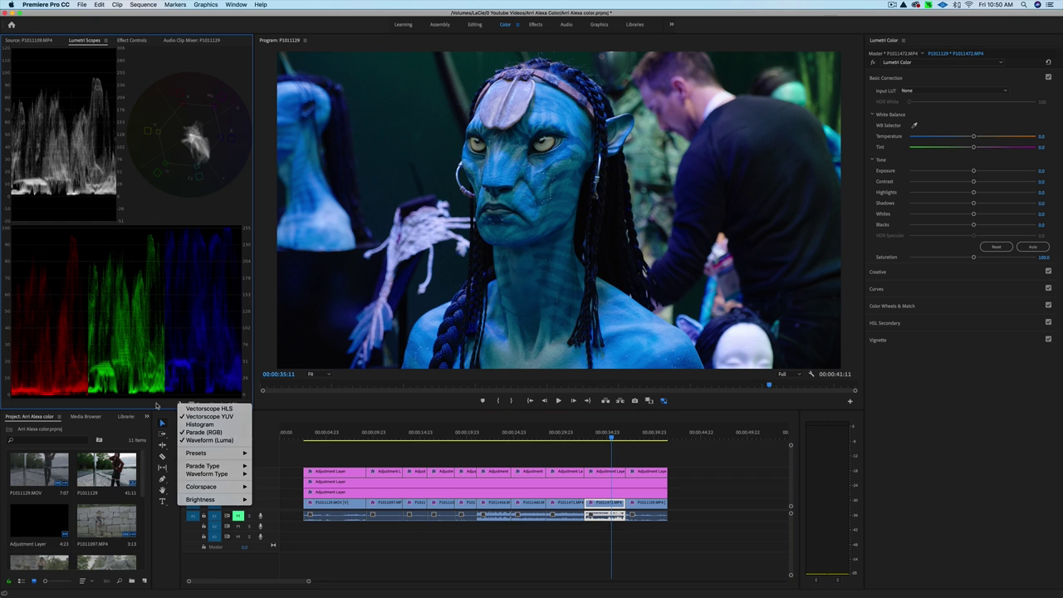
pyautogui.click(162, 406)
pyautogui.click(180, 405)
pyautogui.click(199, 424)
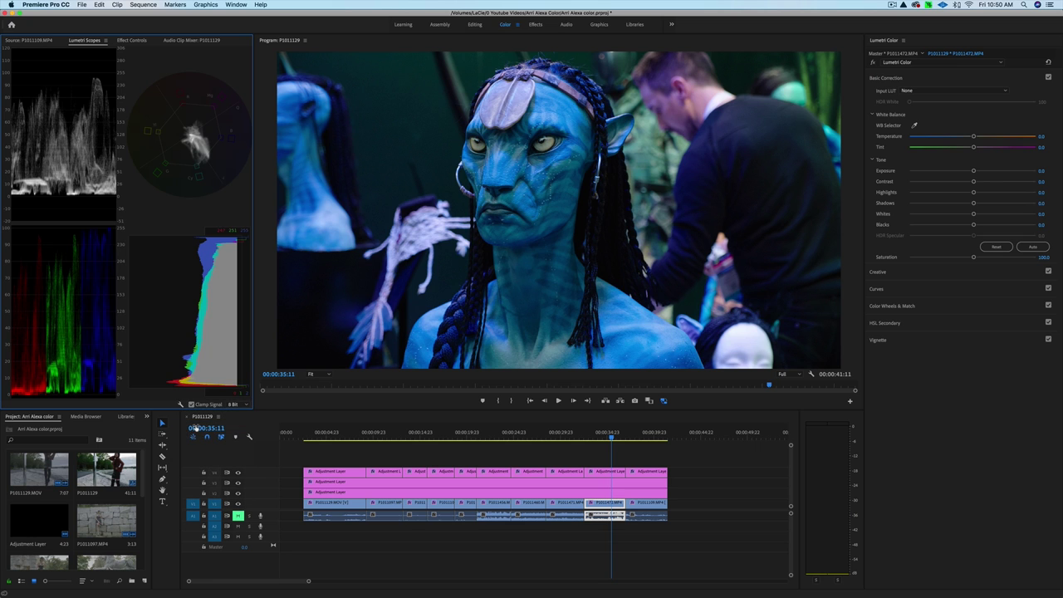
pyautogui.click(180, 405)
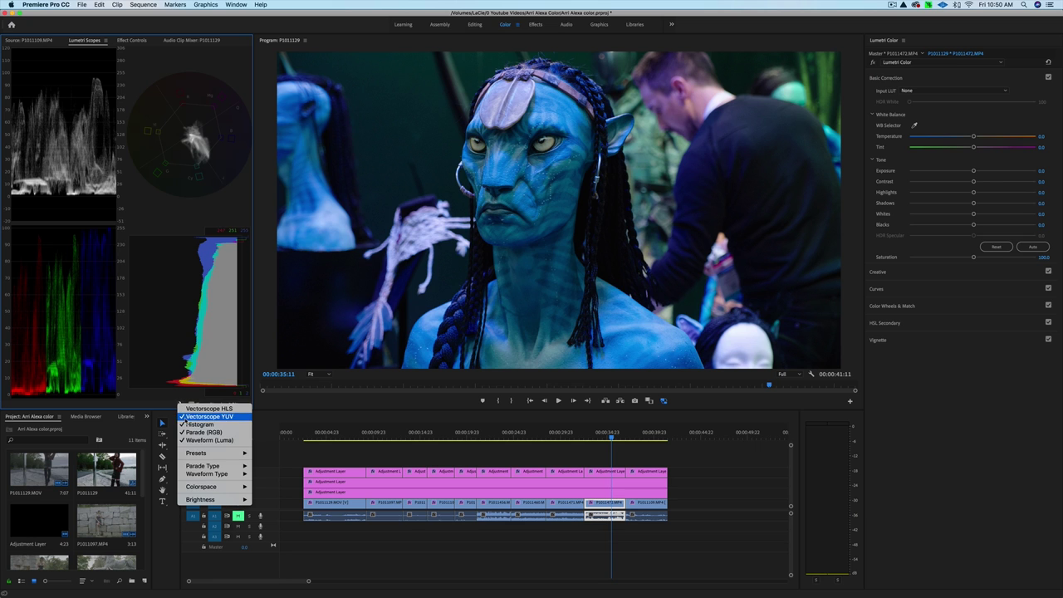
pyautogui.click(189, 425)
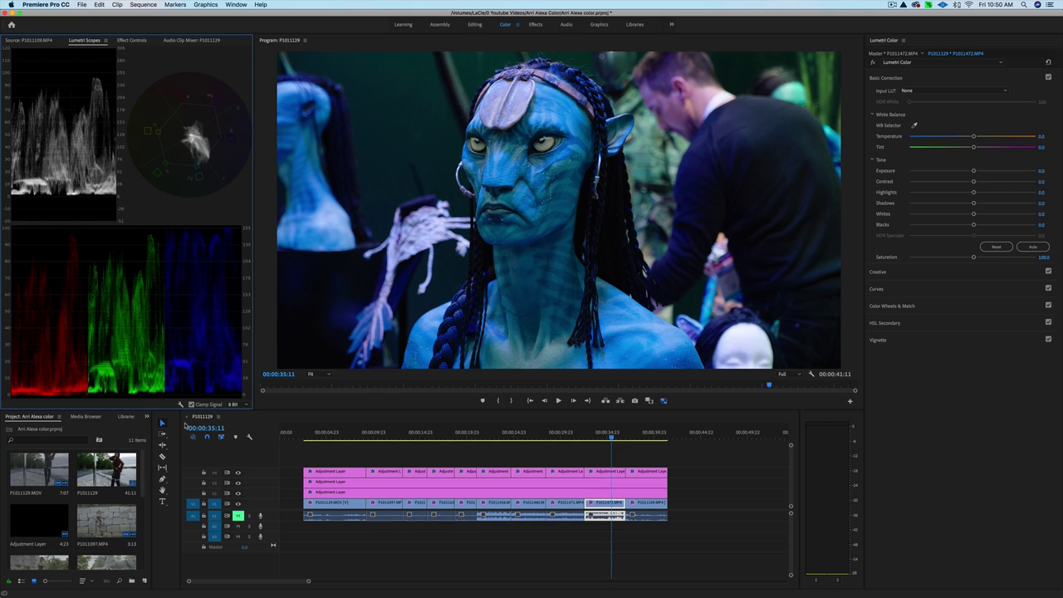